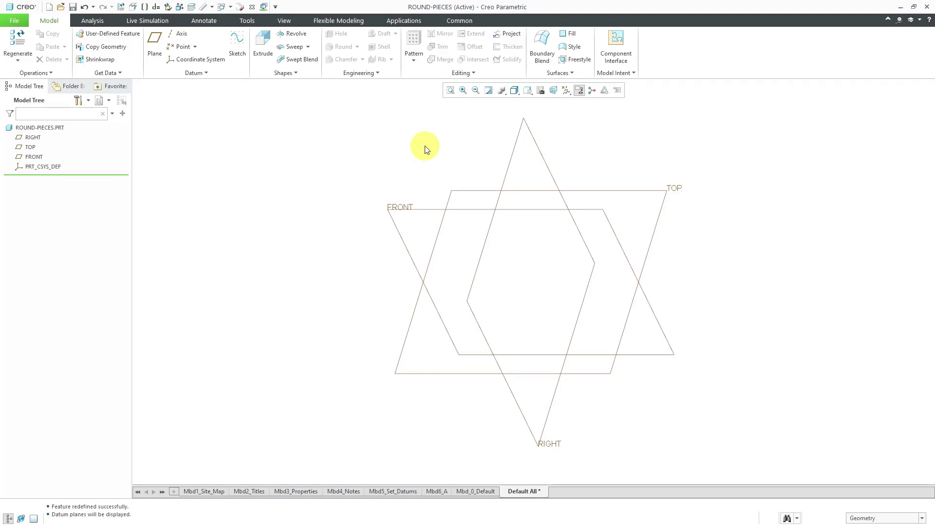
# Start a sketch on the TOP plane and choose the 8-Sided Octagon from the palette polygons
pyautogui.click(462, 193)
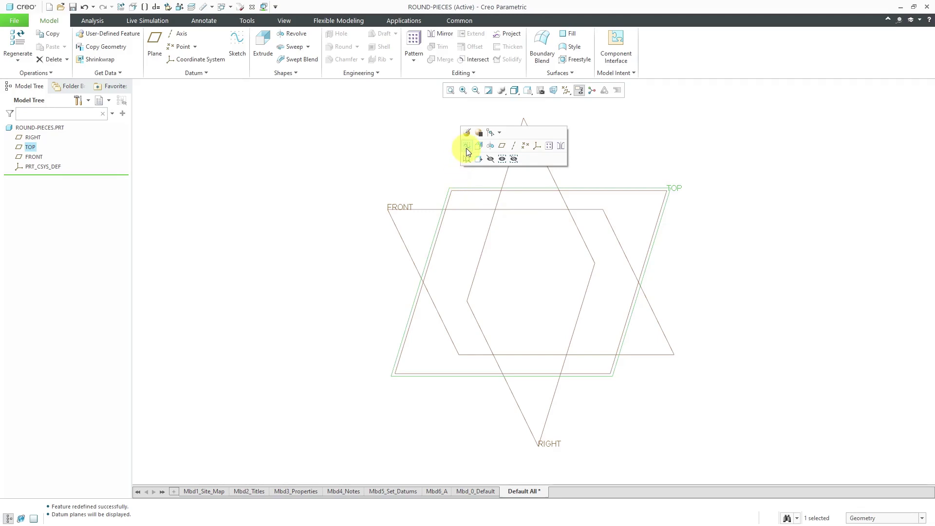
pyautogui.click(466, 148)
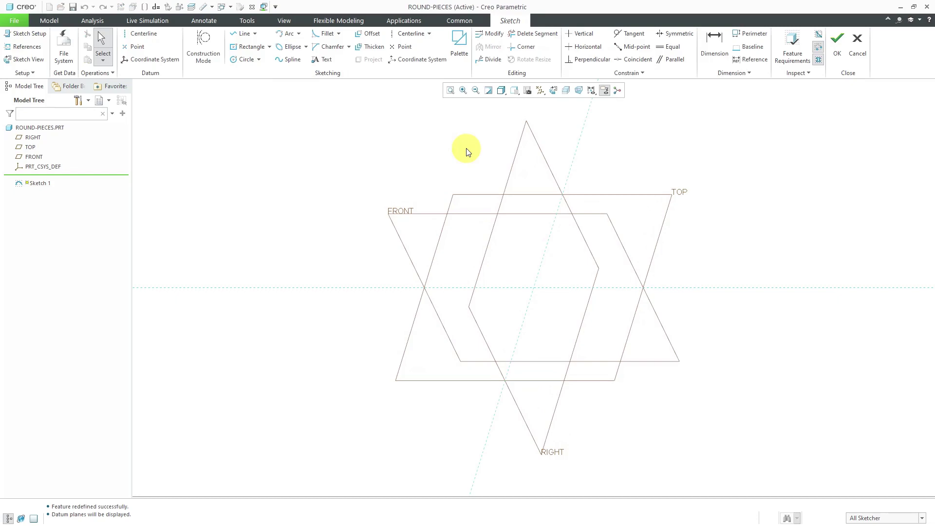
pyautogui.click(462, 57)
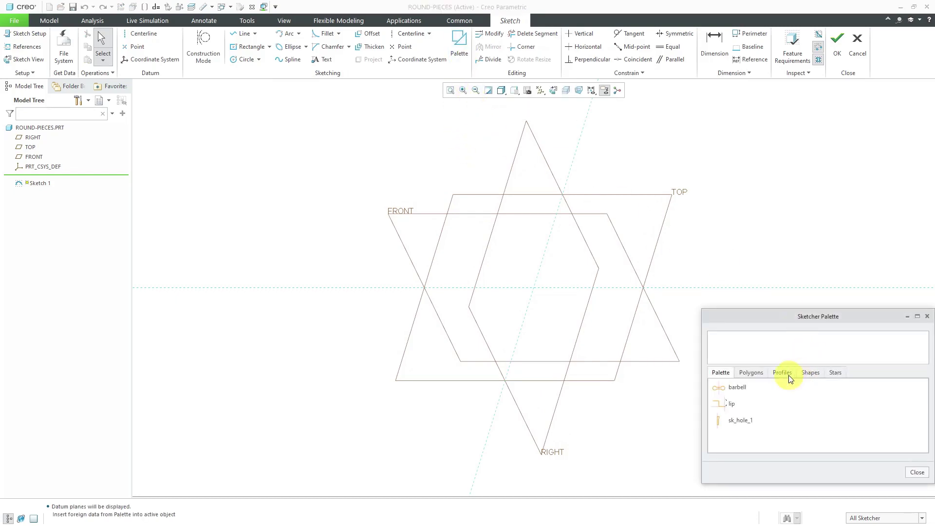
pyautogui.click(748, 373)
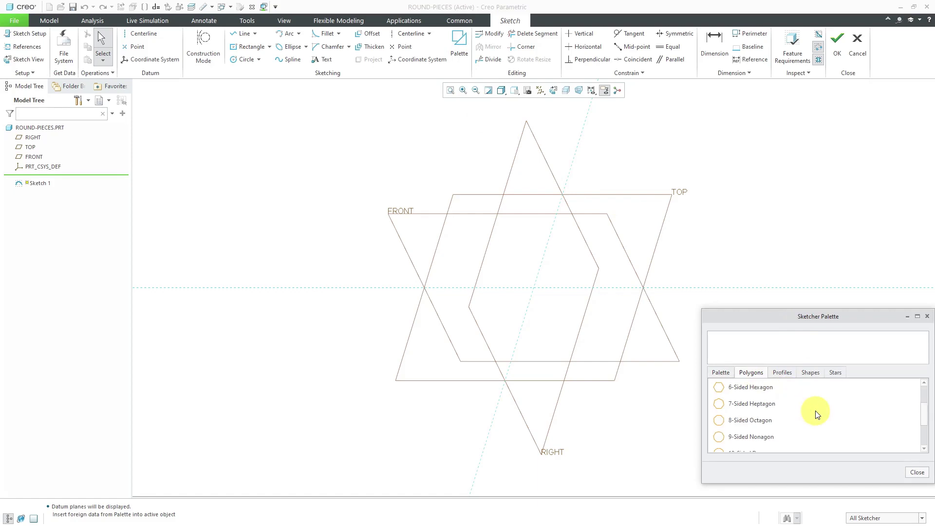
pyautogui.doubleClick(761, 425)
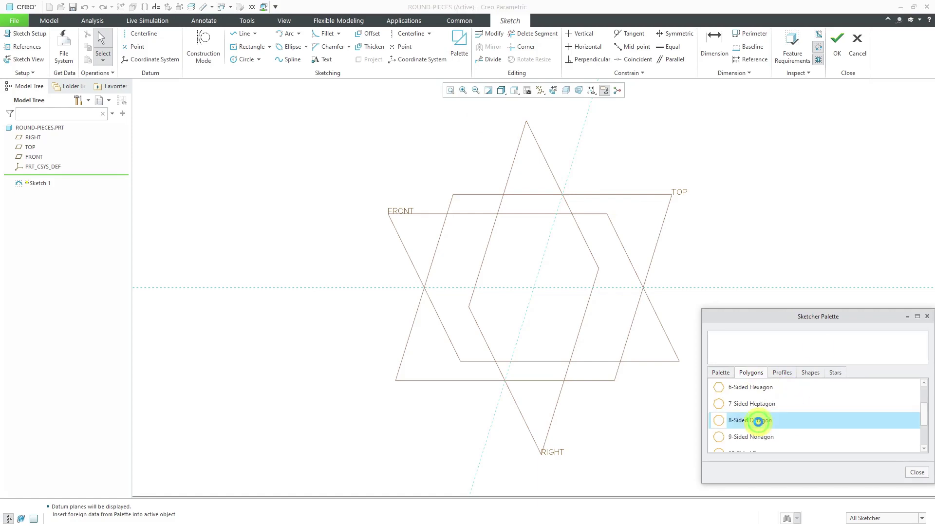
# Place the octagon at scale 10, centred on the reference lines' intersection, and accept it
pyautogui.click(521, 271)
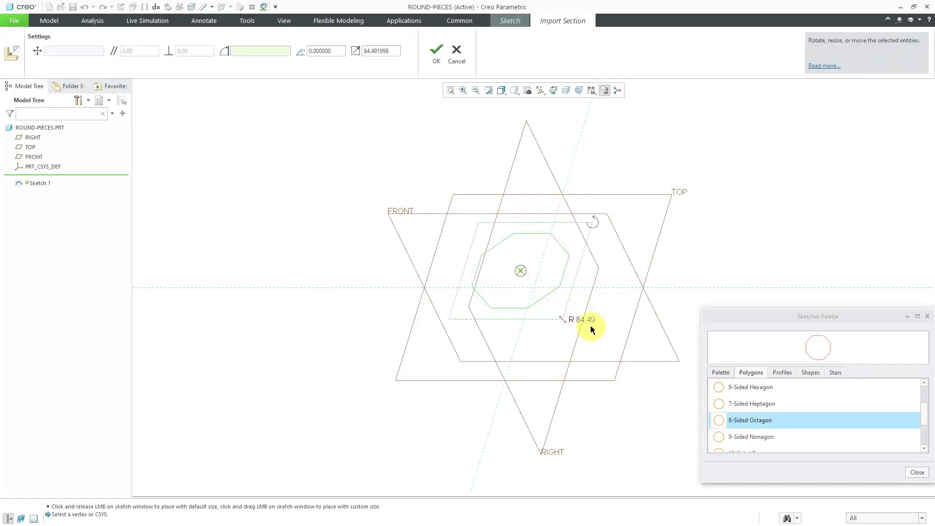
pyautogui.doubleClick(583, 320)
pyautogui.write('10')
pyautogui.press('Return')
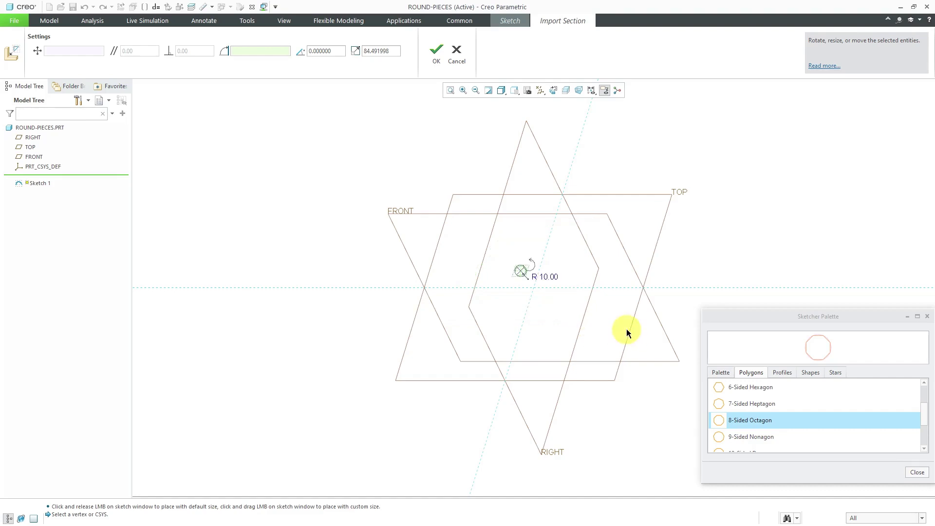
pyautogui.scroll(-4, 556, 303)
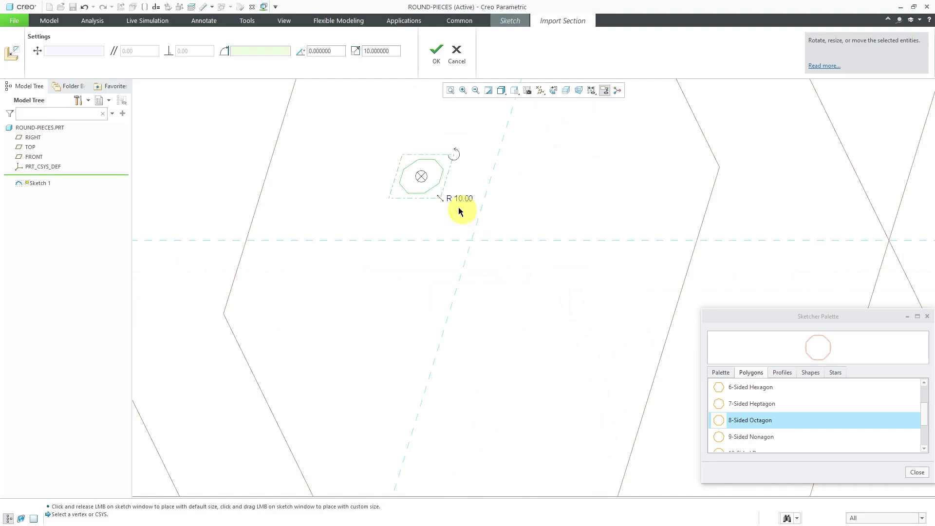
pyautogui.moveTo(420, 177)
pyautogui.mouseDown()
pyautogui.moveTo(453, 206)
pyautogui.moveTo(472, 244)
pyautogui.mouseUp()
pyautogui.scroll(-3, 471, 245)
pyautogui.scroll(-2, 475, 230)
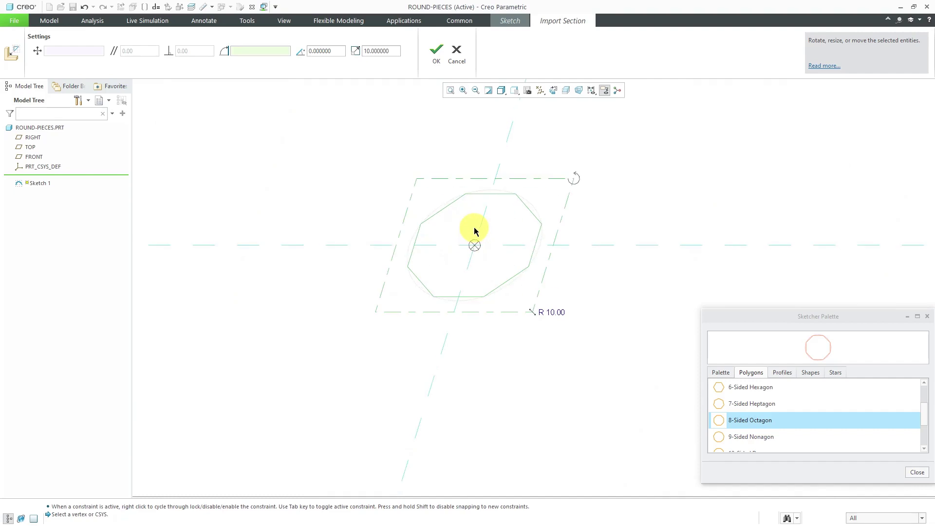
pyautogui.click(916, 473)
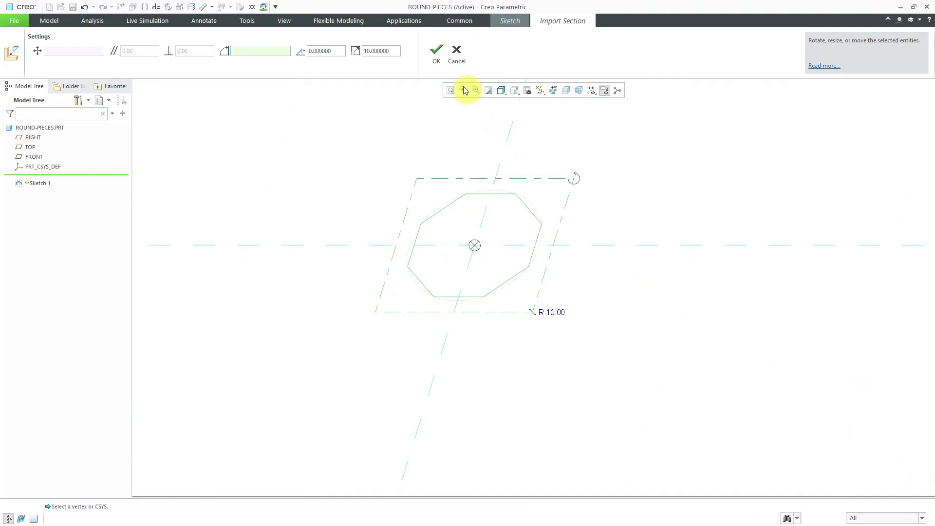
pyautogui.click(436, 53)
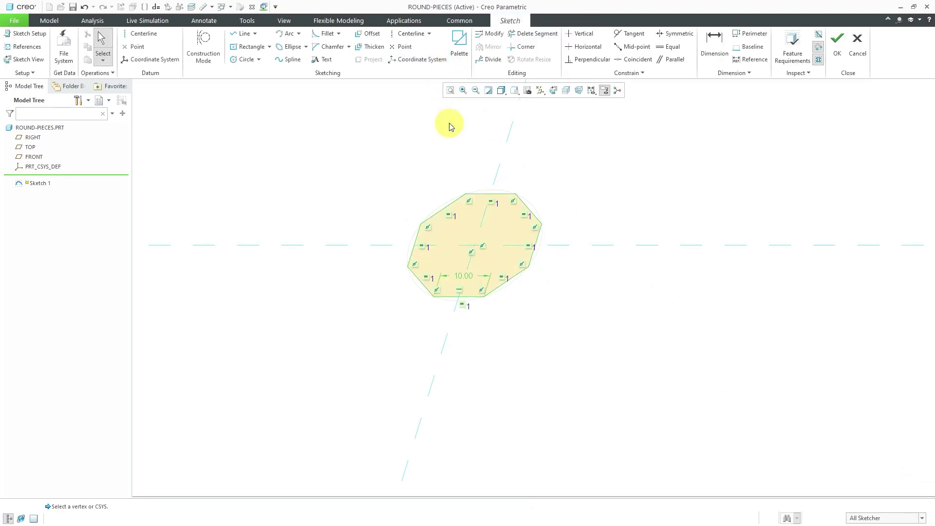
# Exit the sketch and hide the datum planes
pyautogui.rightClick(446, 136)
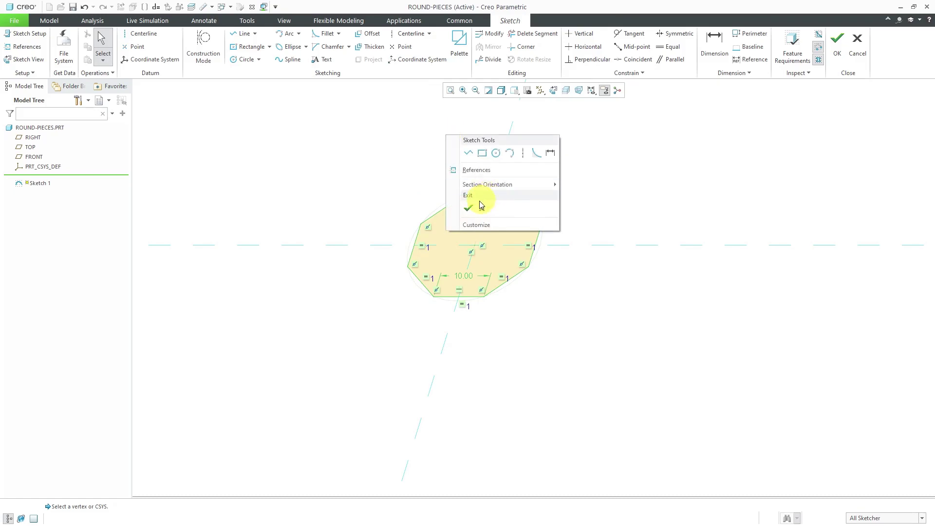
pyautogui.click(468, 208)
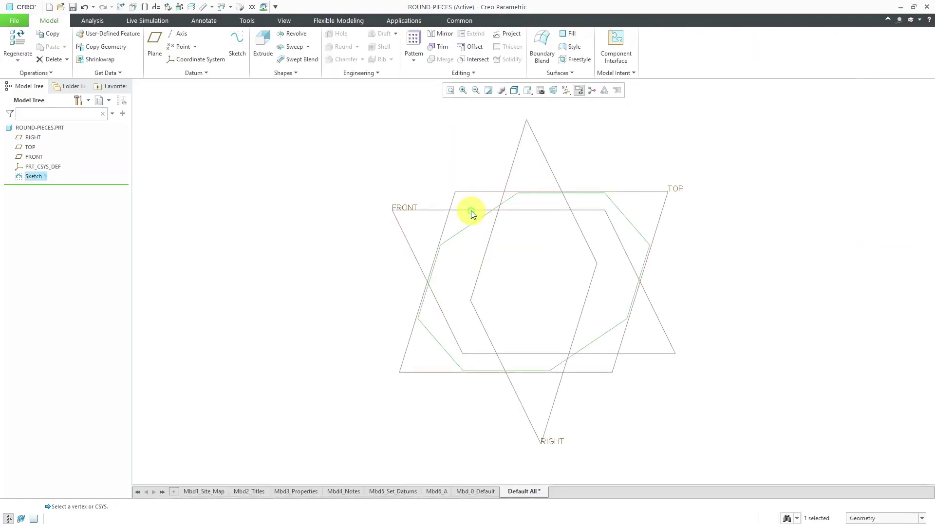
pyautogui.click(566, 91)
pyautogui.click(583, 146)
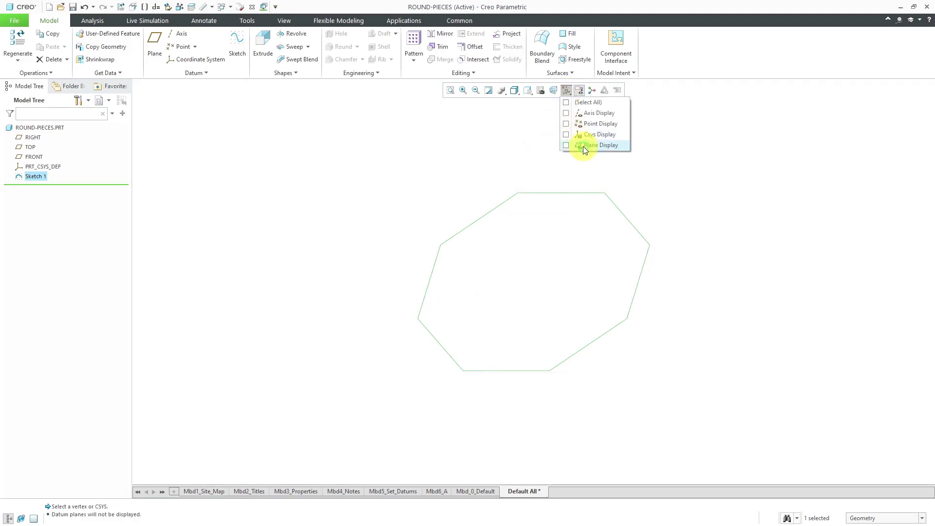
# Extrude Sketch 1 into a solid octagonal slab 4 thick
pyautogui.rightClick(414, 149)
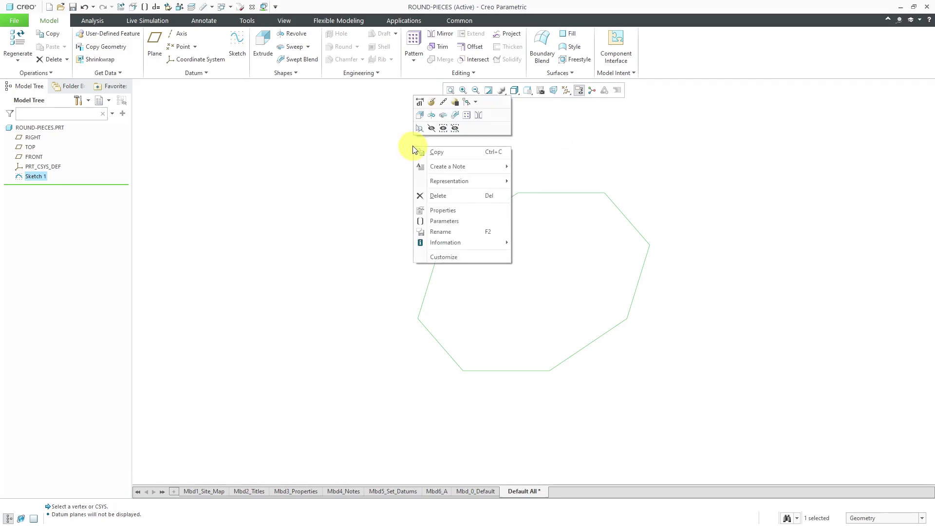
pyautogui.click(422, 116)
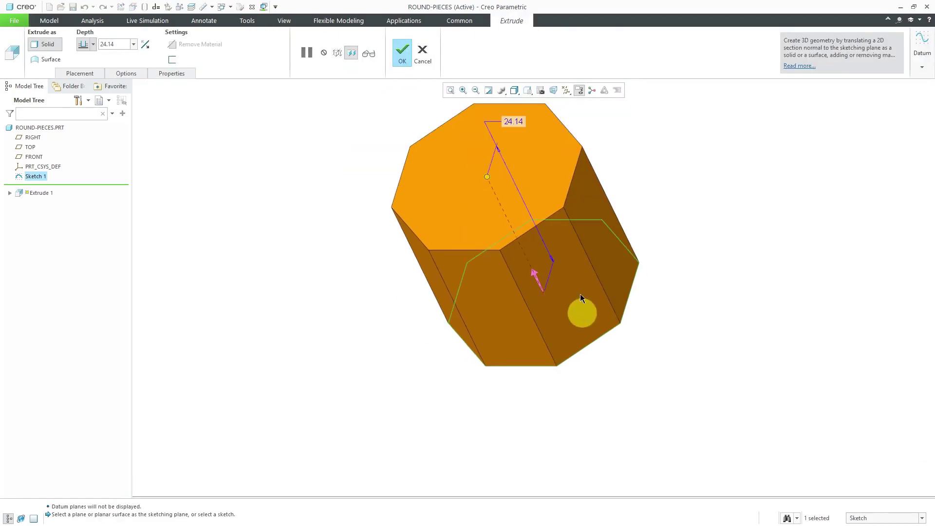
pyautogui.doubleClick(514, 122)
pyautogui.write('4')
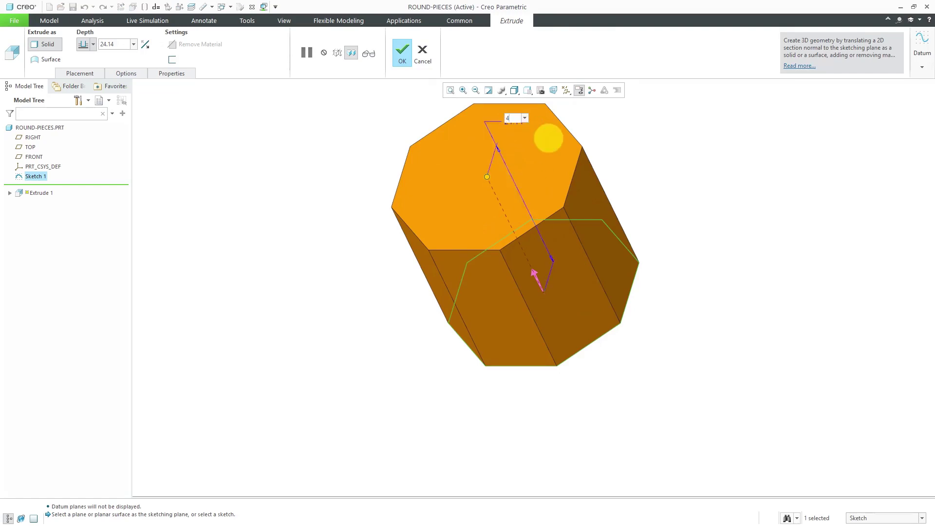
pyautogui.press('Return')
pyautogui.scroll(-2, 556, 273)
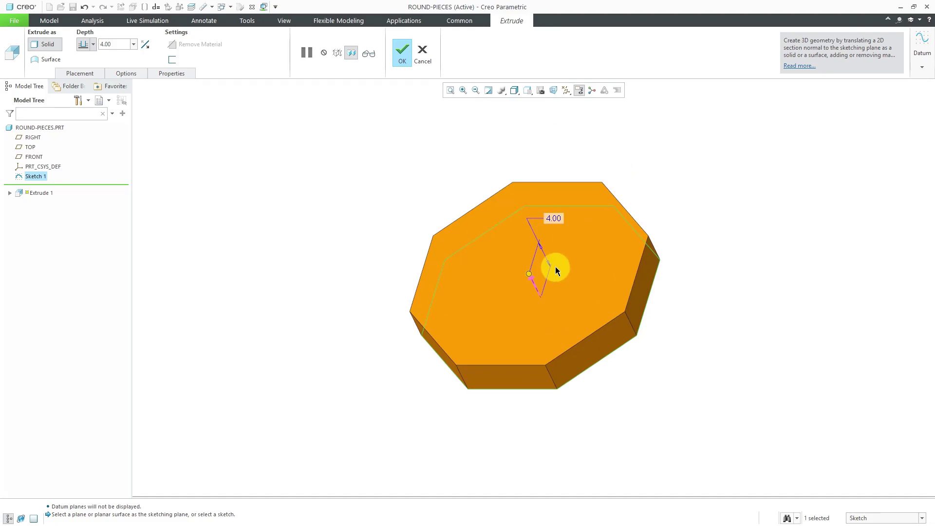
pyautogui.middleClick(380, 170)
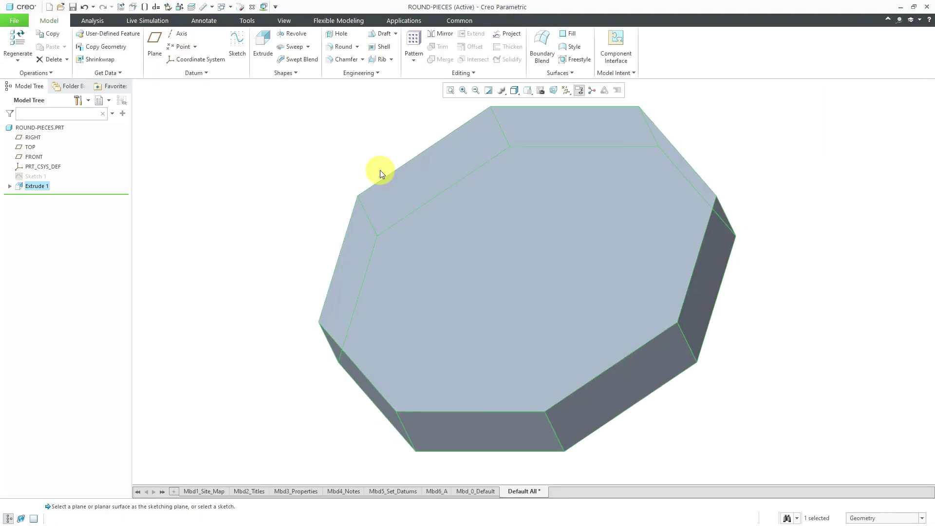
pyautogui.click(300, 171)
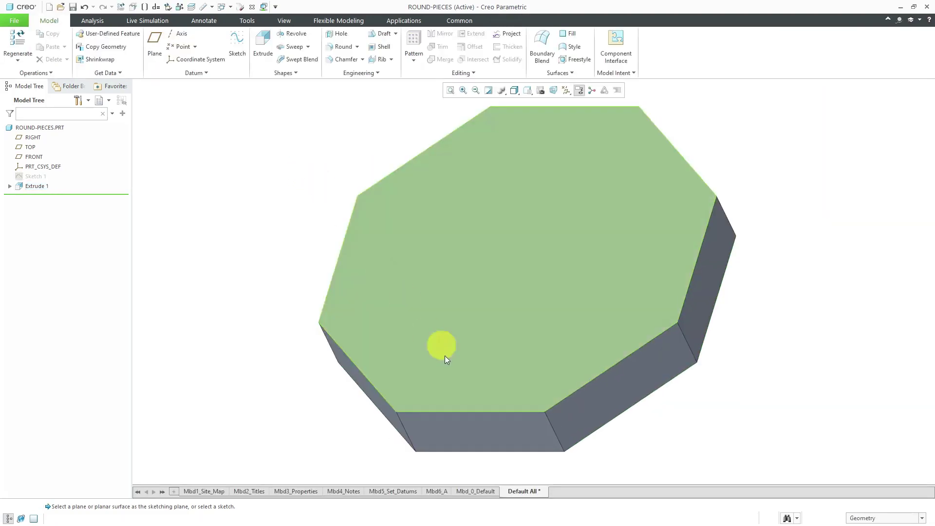
pyautogui.click(488, 412)
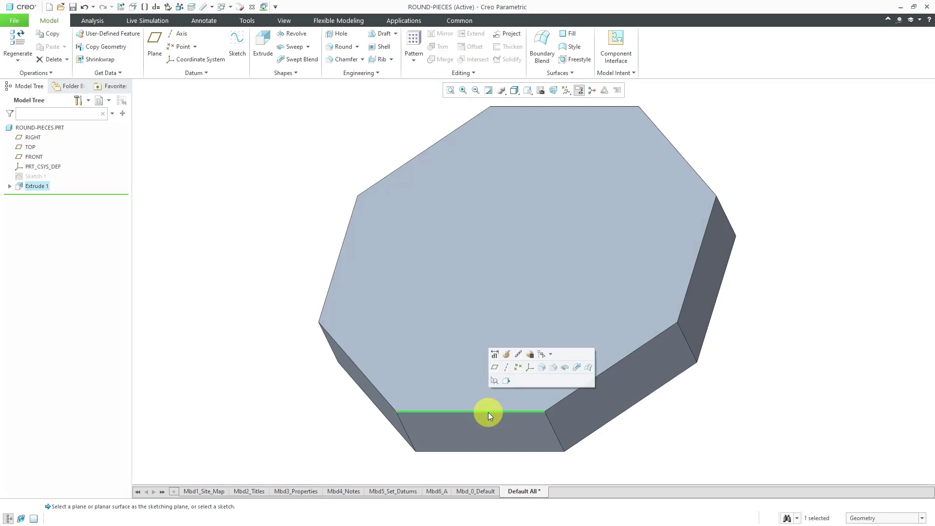
pyautogui.click(543, 367)
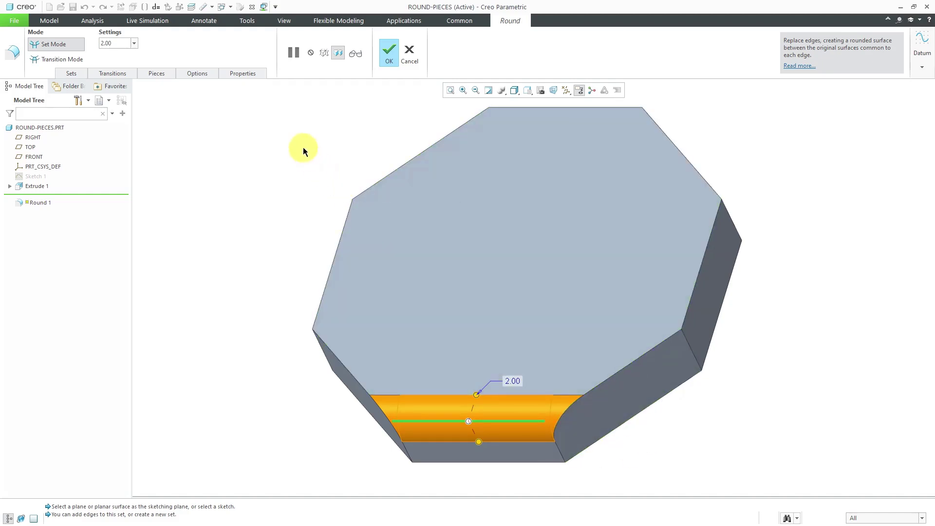
pyautogui.middleClick(314, 168)
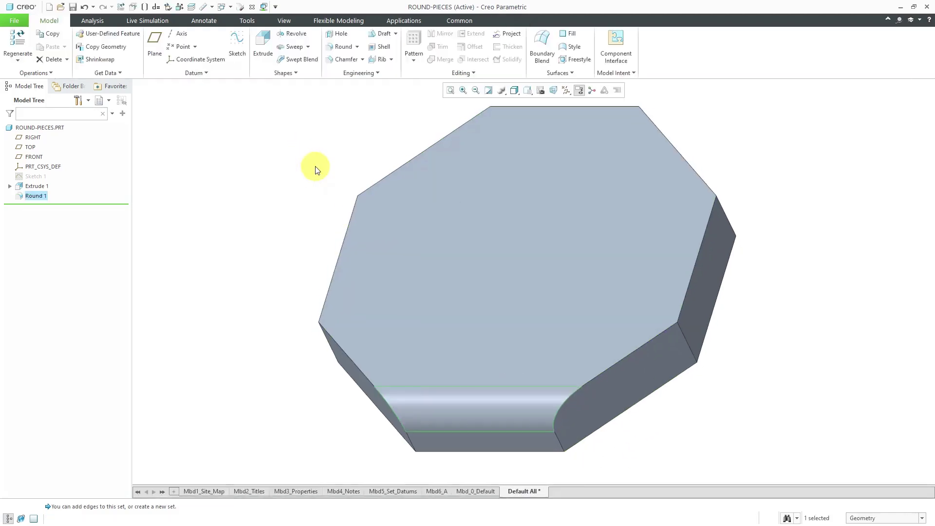
pyautogui.click(310, 166)
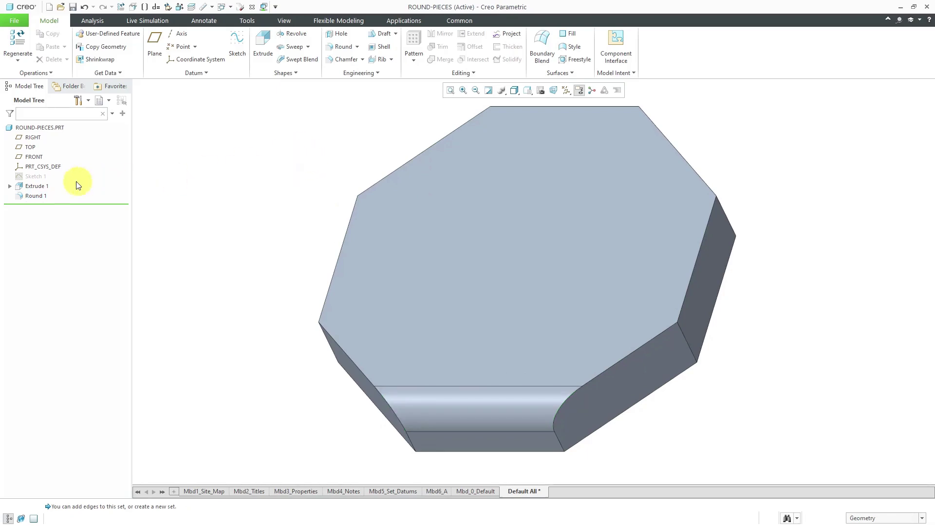
pyautogui.click(38, 195)
pyautogui.rightClick(38, 194)
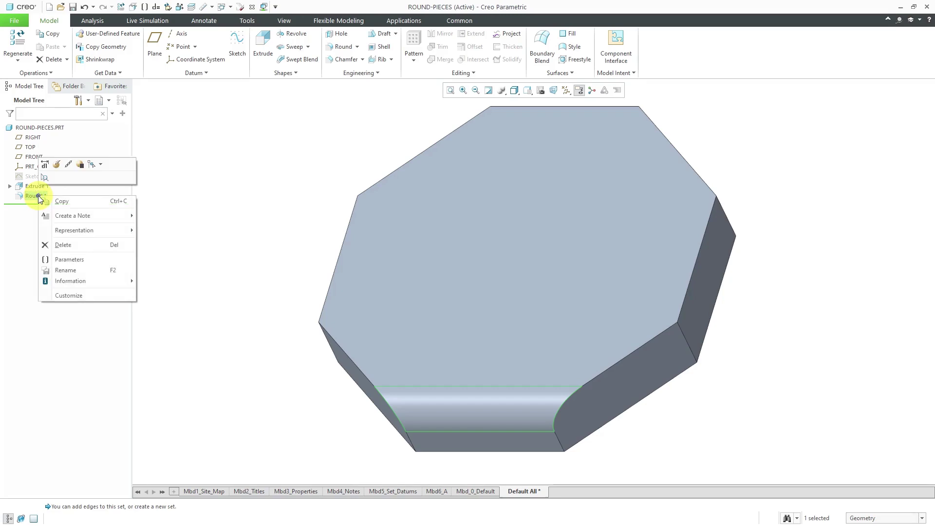
pyautogui.click(66, 245)
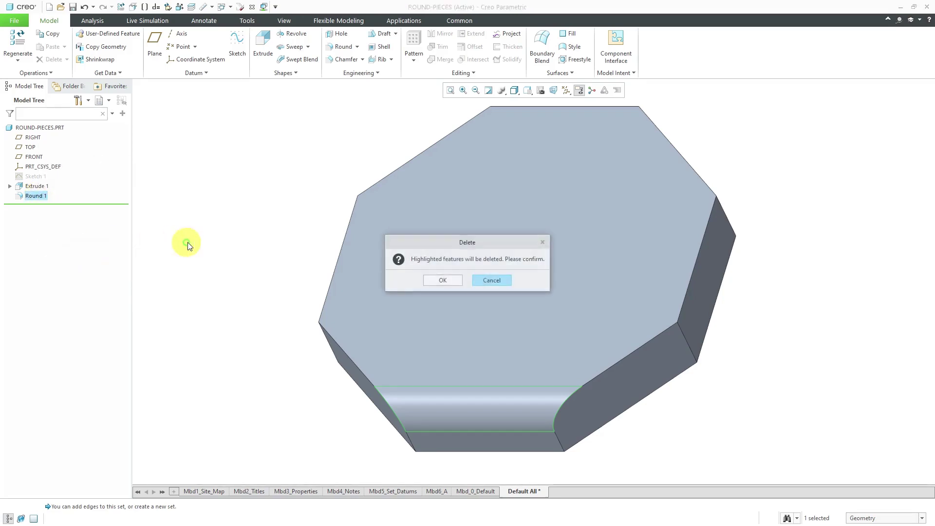
pyautogui.click(442, 281)
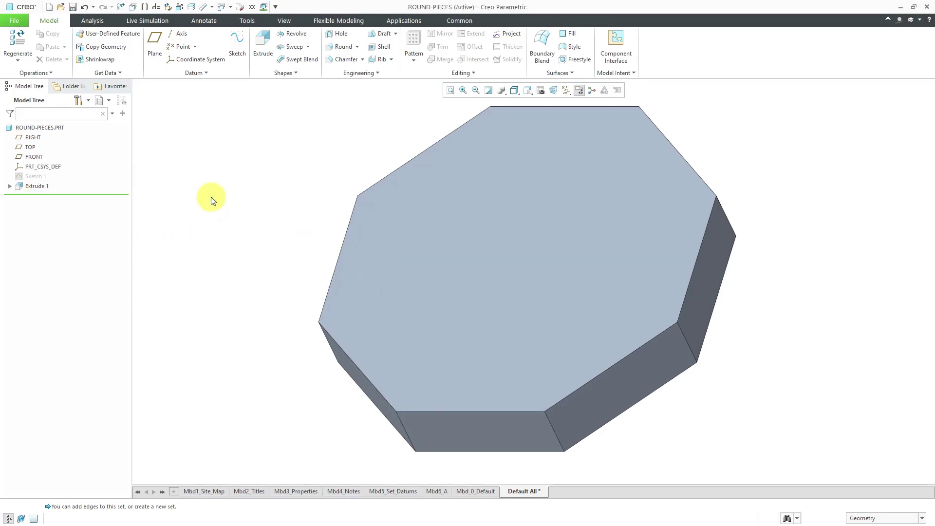
# Start a round on one vertical corner edge and add three more vertical edges
pyautogui.click(554, 424)
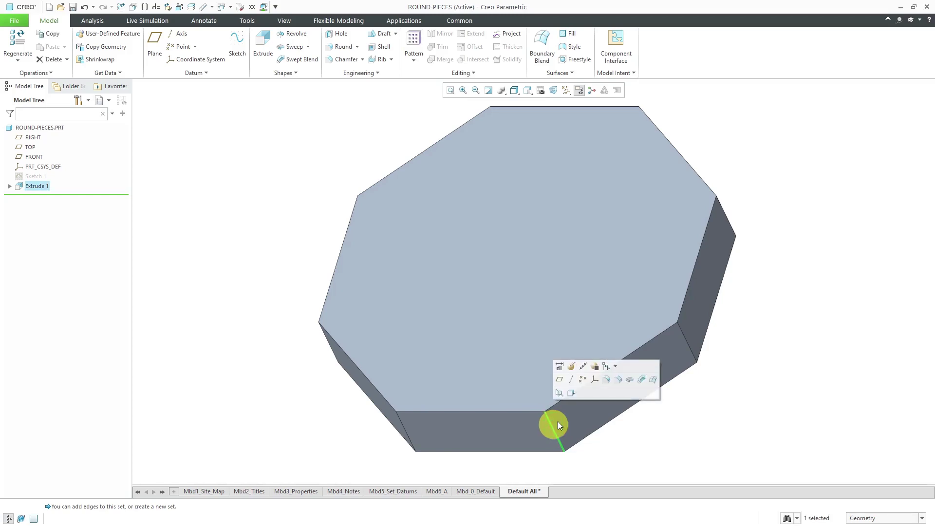
pyautogui.click(616, 380)
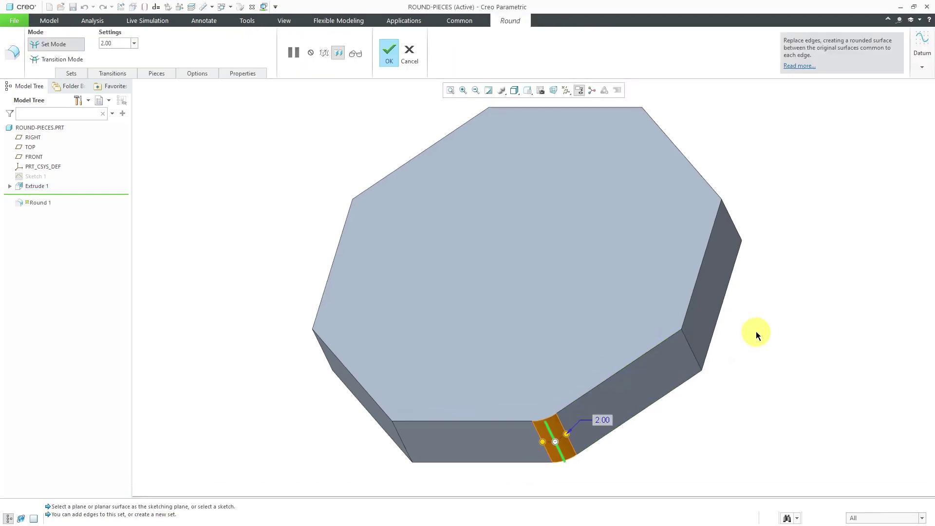
pyautogui.keyDown('ctrl'); pyautogui.click(688, 353); pyautogui.keyUp('ctrl')
pyautogui.keyDown('ctrl'); pyautogui.click(735, 224); pyautogui.keyUp('ctrl')
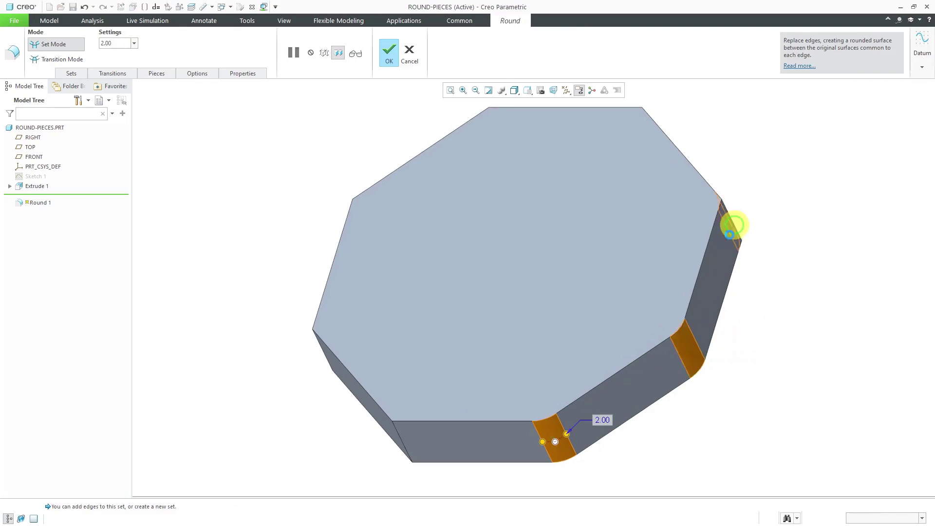
pyautogui.keyDown('ctrl'); pyautogui.click(404, 442); pyautogui.keyUp('ctrl')
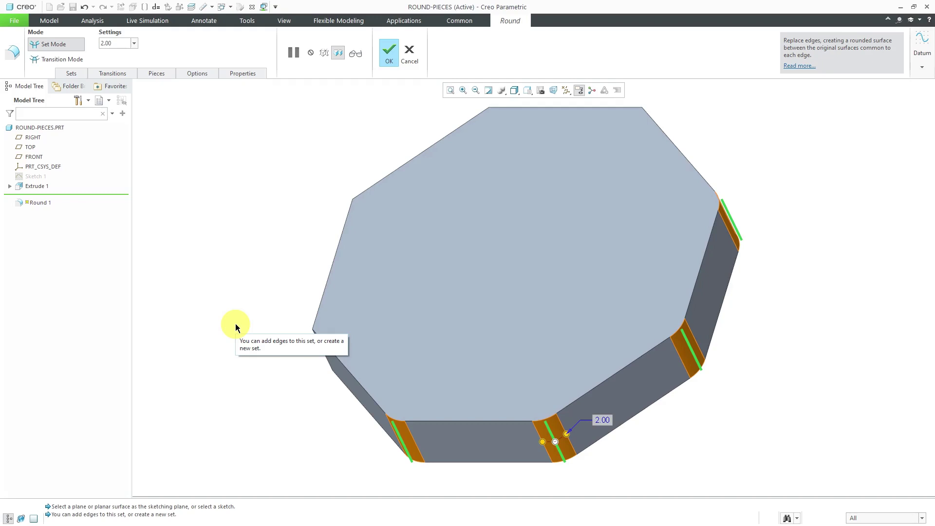
# Clear all picked edges from the round and show the Sets details
pyautogui.rightClick(223, 150)
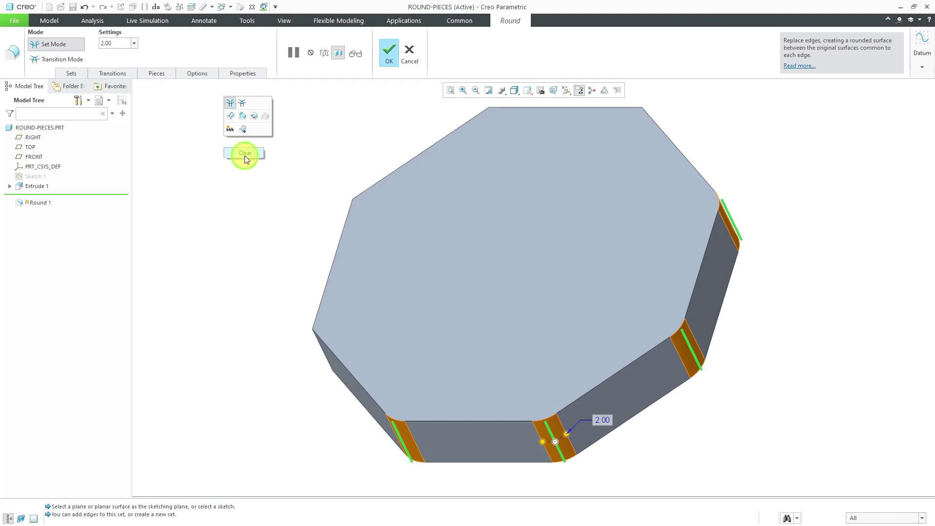
pyautogui.click(245, 156)
pyautogui.click(69, 72)
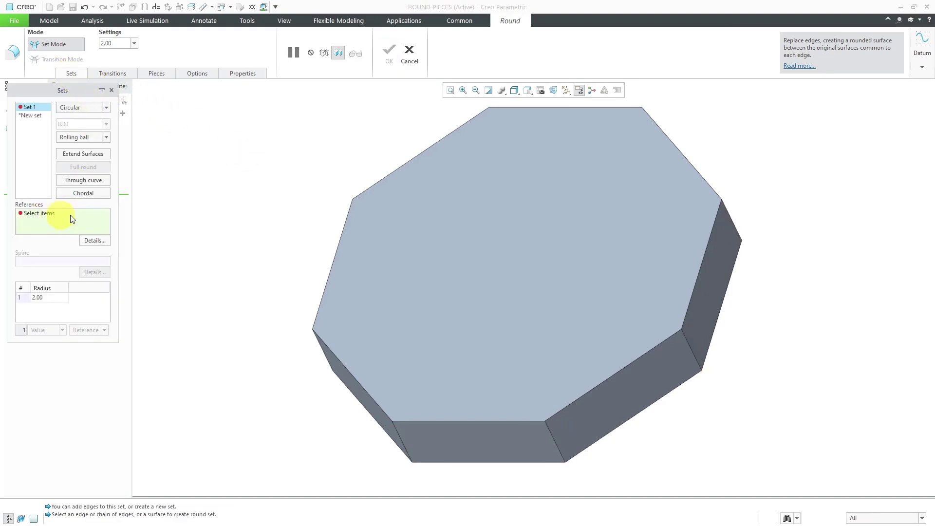
# Round the whole chain of eight vertical side edges at 2.00 as Round 1
pyautogui.click(558, 443)
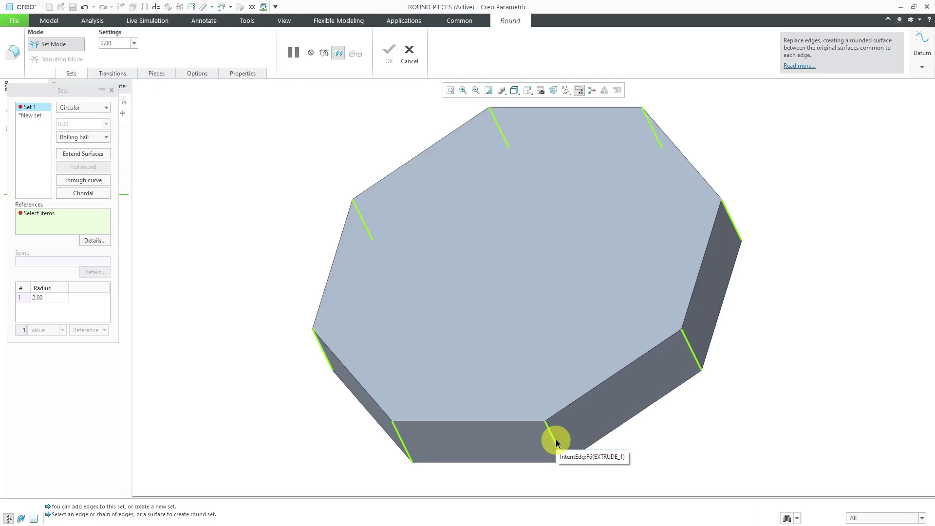
pyautogui.click(557, 442)
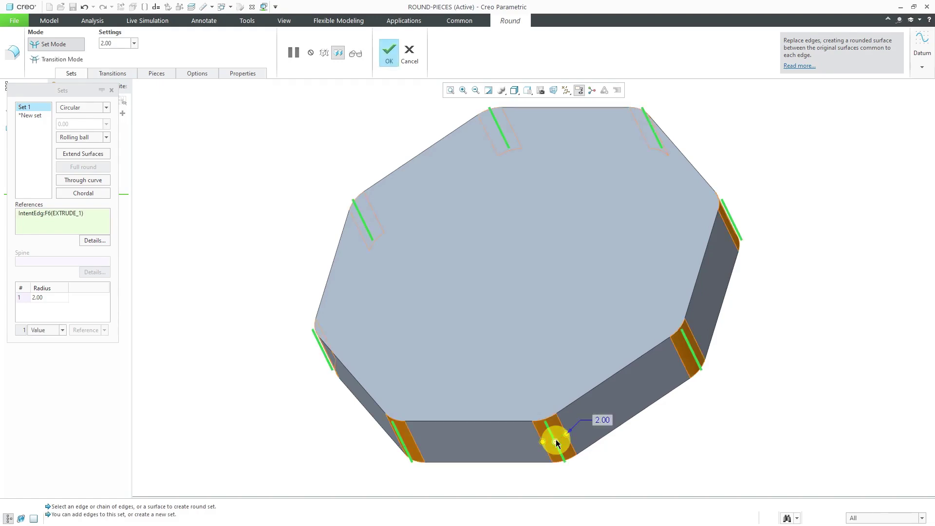
pyautogui.middleClick(303, 240)
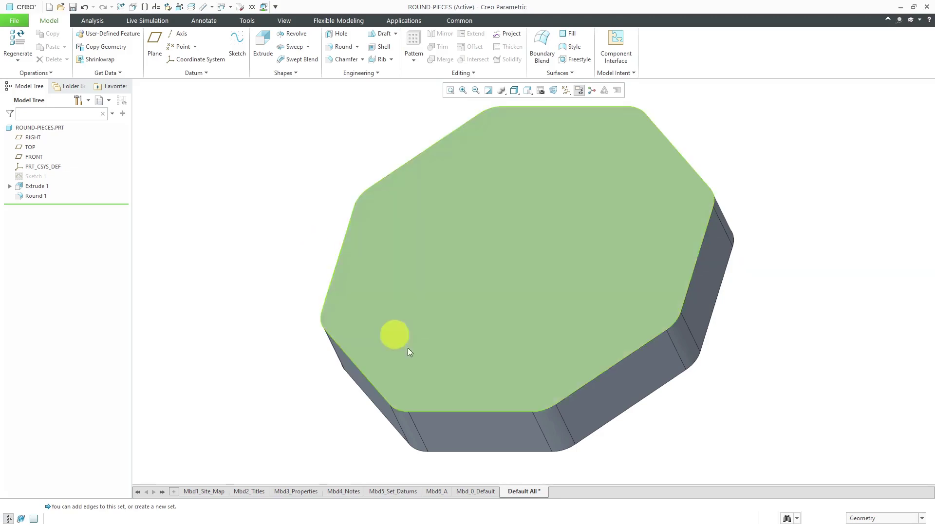
pyautogui.click(481, 413)
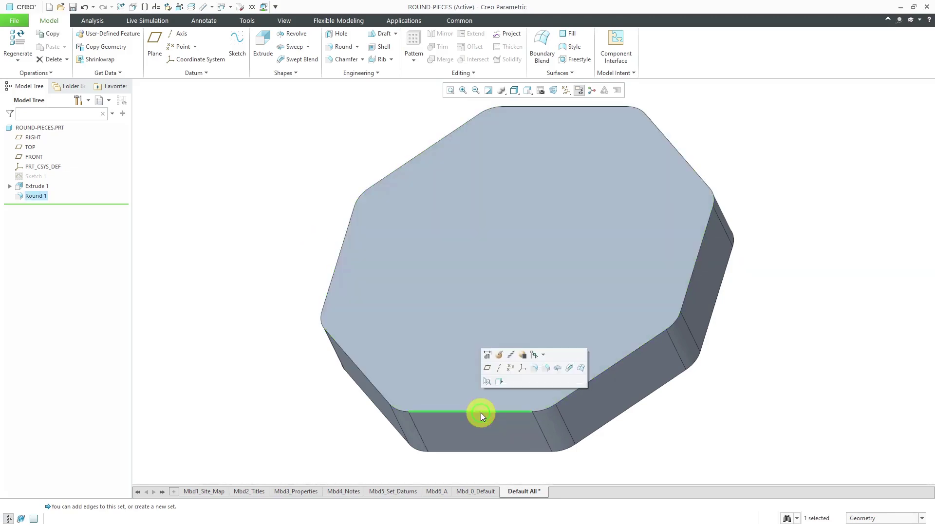
# Round the top outer edges, removing the top patch from Piece 1, and attempt to finish
pyautogui.click(534, 368)
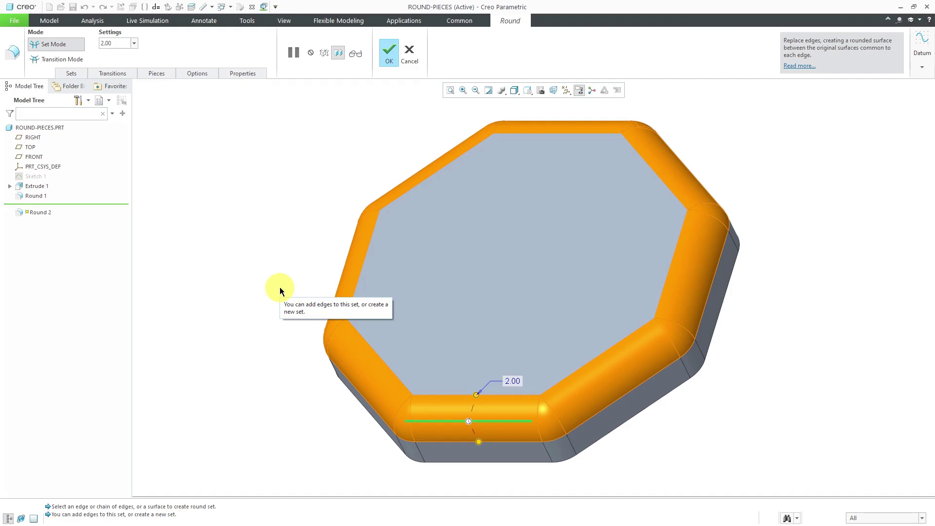
pyautogui.click(156, 75)
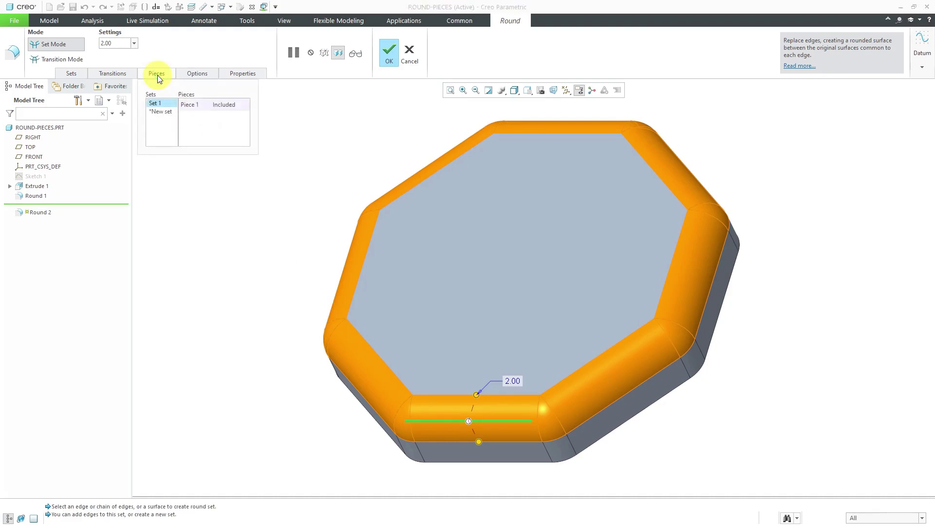
pyautogui.click(191, 105)
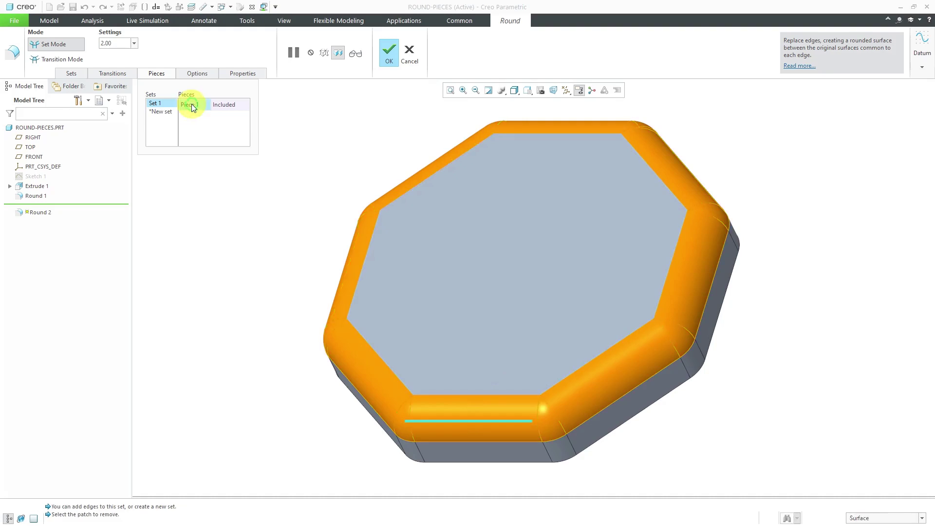
pyautogui.click(551, 127)
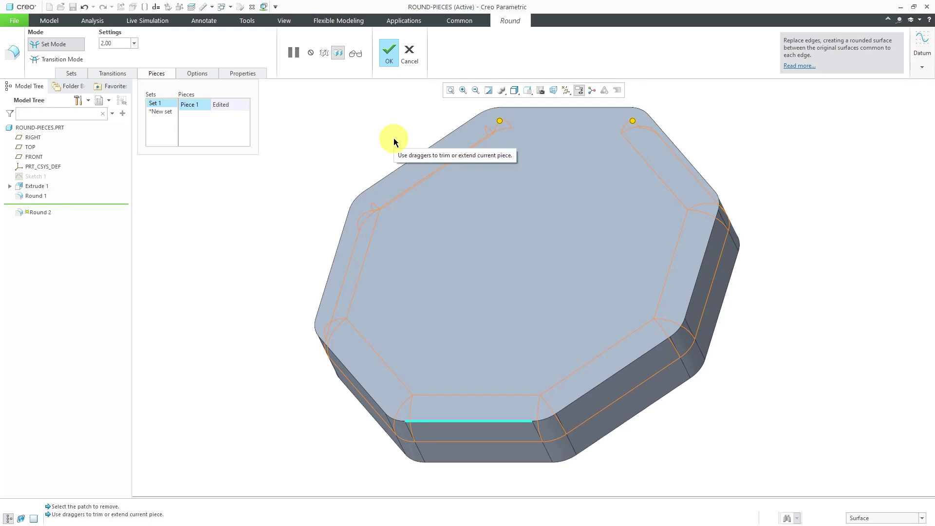
pyautogui.click(390, 60)
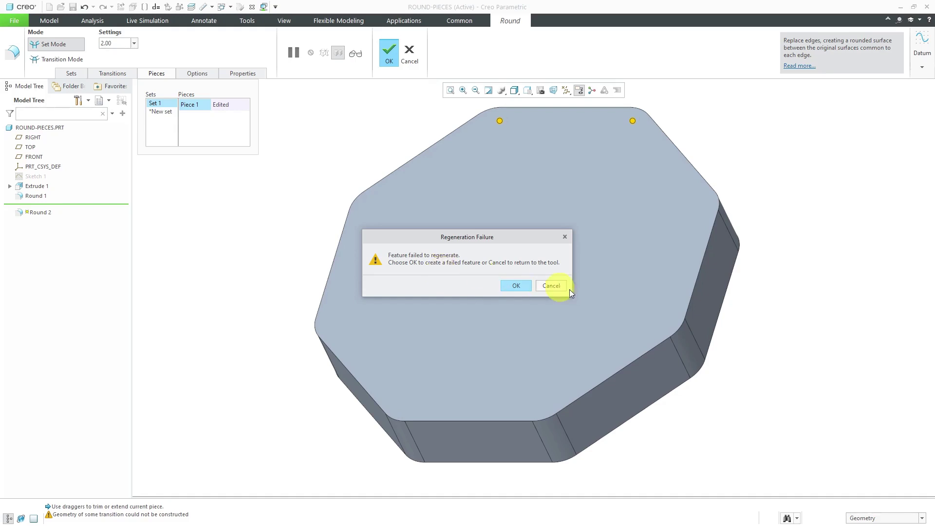
# Resume the failed round, re-enter its radius as 1 then 2, and retry finishing
pyautogui.click(555, 287)
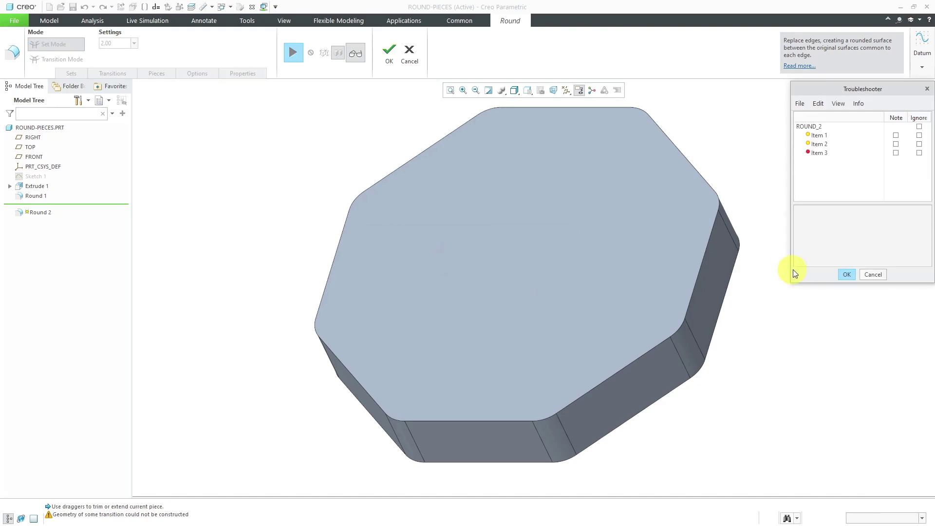
pyautogui.click(846, 274)
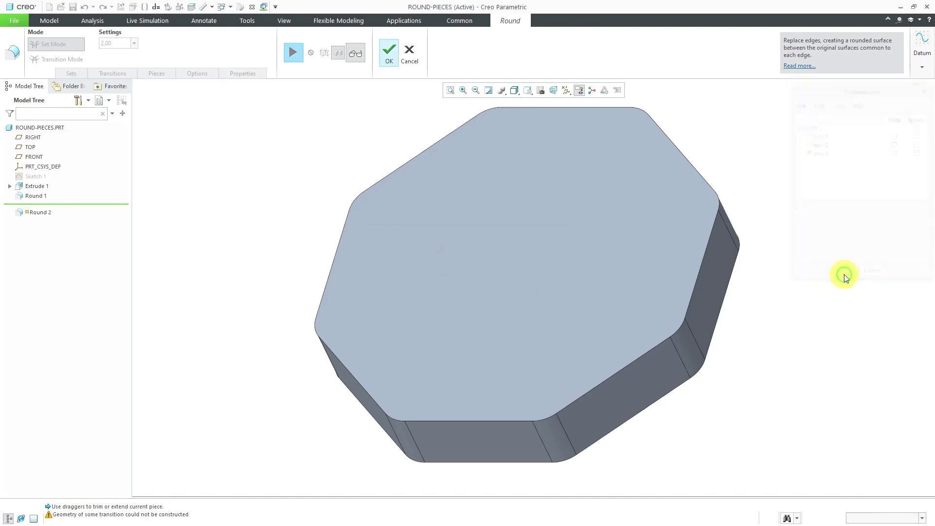
pyautogui.click(294, 53)
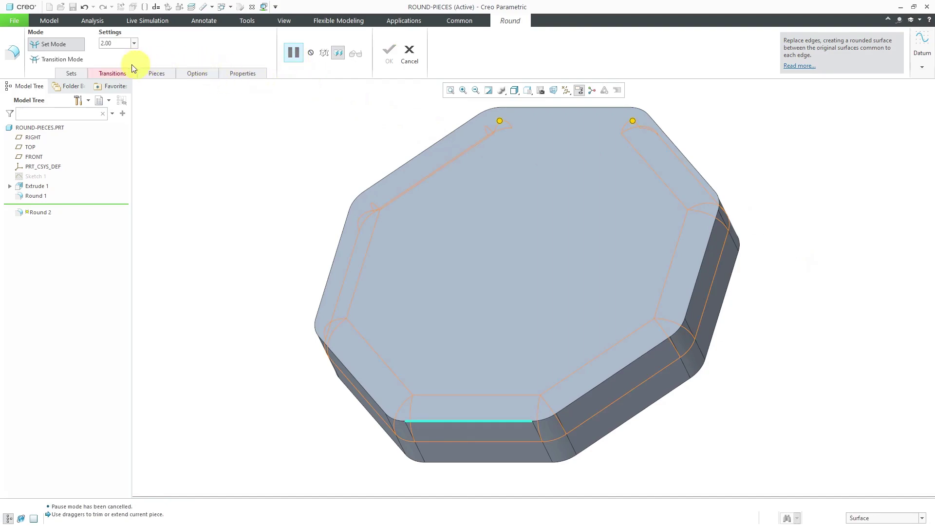
pyautogui.click(117, 41)
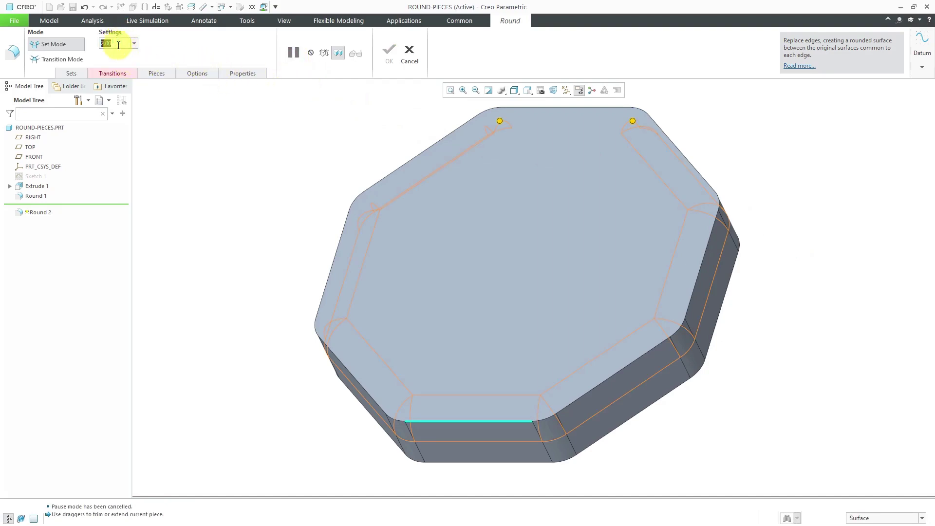
pyautogui.write('1')
pyautogui.press('Return')
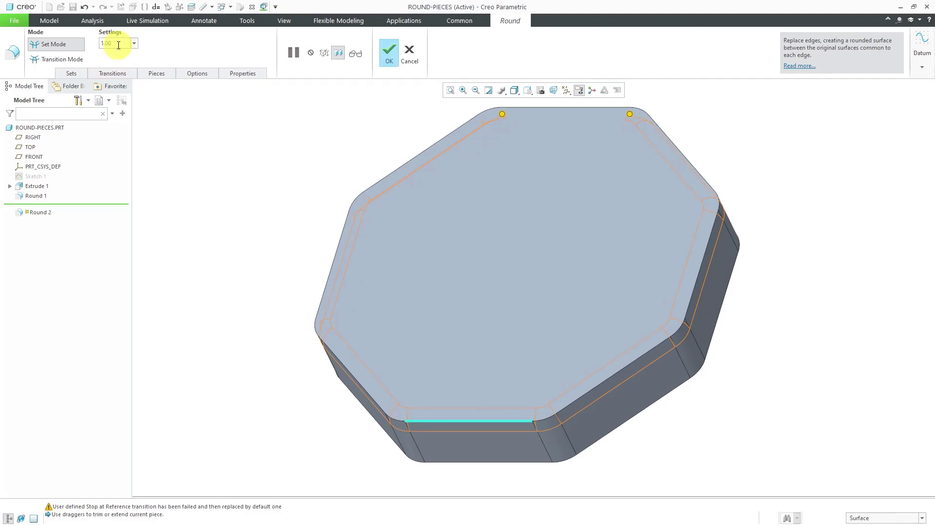
pyautogui.click(120, 45)
pyautogui.write('2')
pyautogui.press('Return')
pyautogui.middleClick(296, 165)
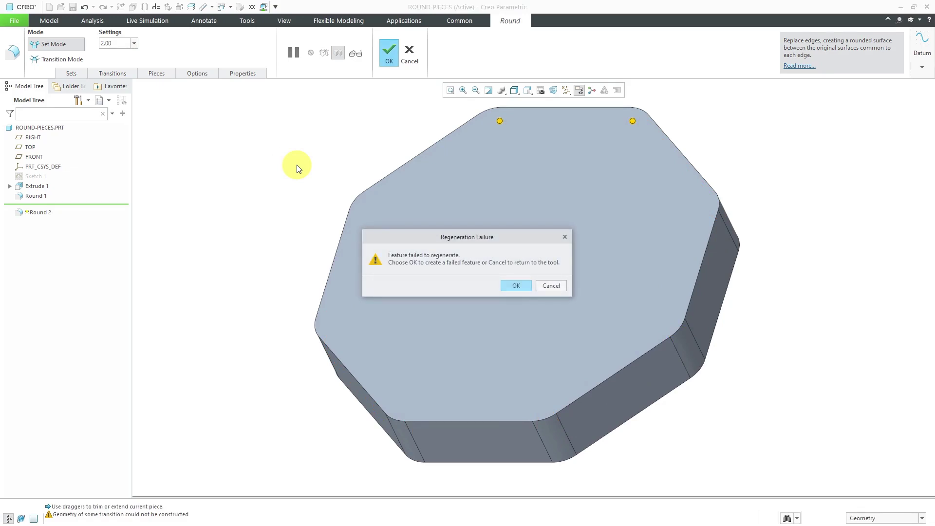
# Resume editing after the second failure and extend the piece's top-left end
pyautogui.click(549, 286)
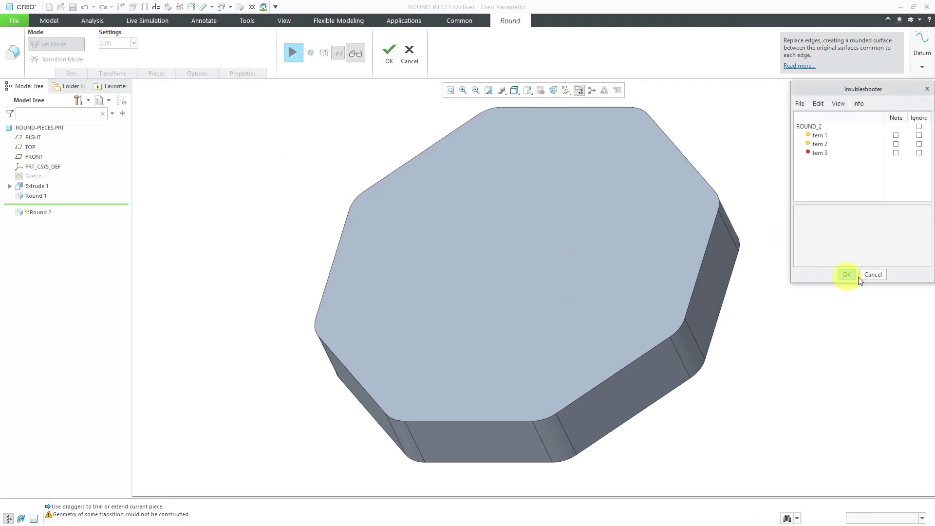
pyautogui.click(853, 276)
pyautogui.click(294, 54)
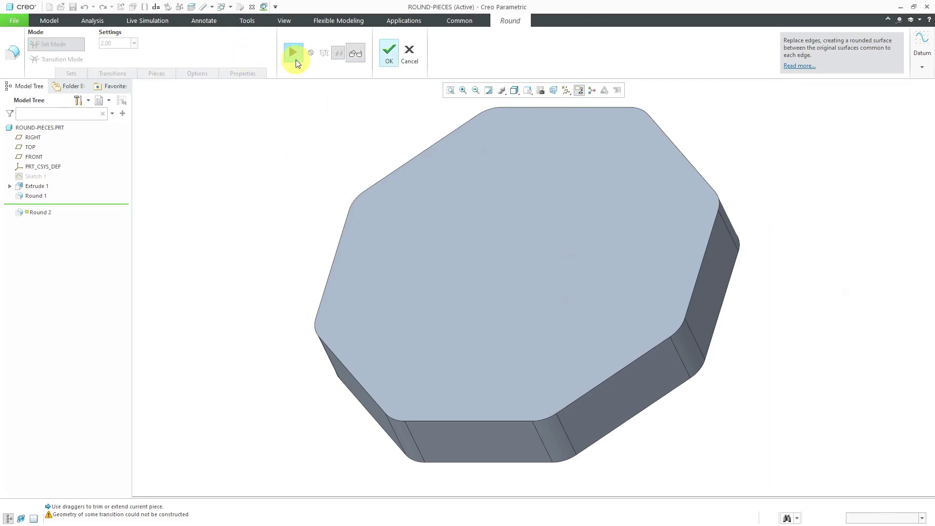
pyautogui.moveTo(500, 121); pyautogui.dragTo(485, 132)
# Adjust the piece's top end, reset the radius to 2.00, and complete Round 2
pyautogui.moveTo(633, 121); pyautogui.dragTo(638, 129)
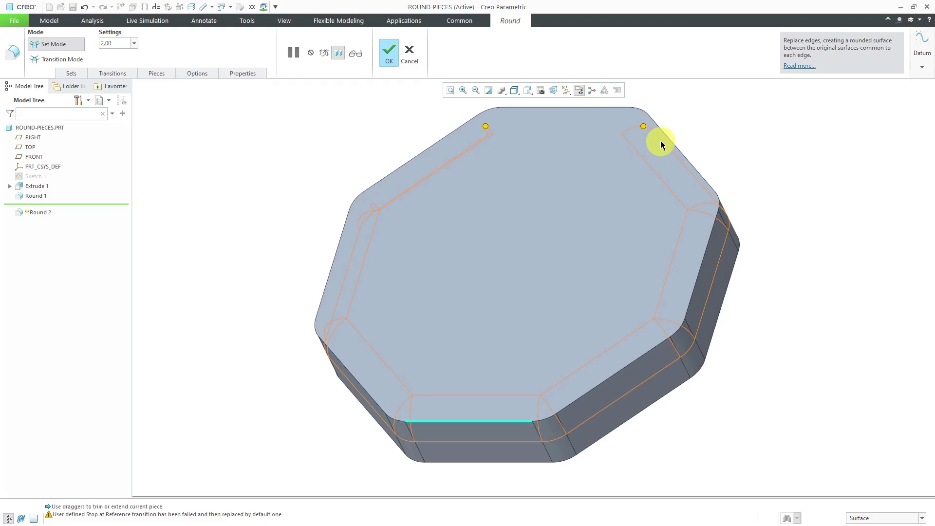
pyautogui.click(126, 43)
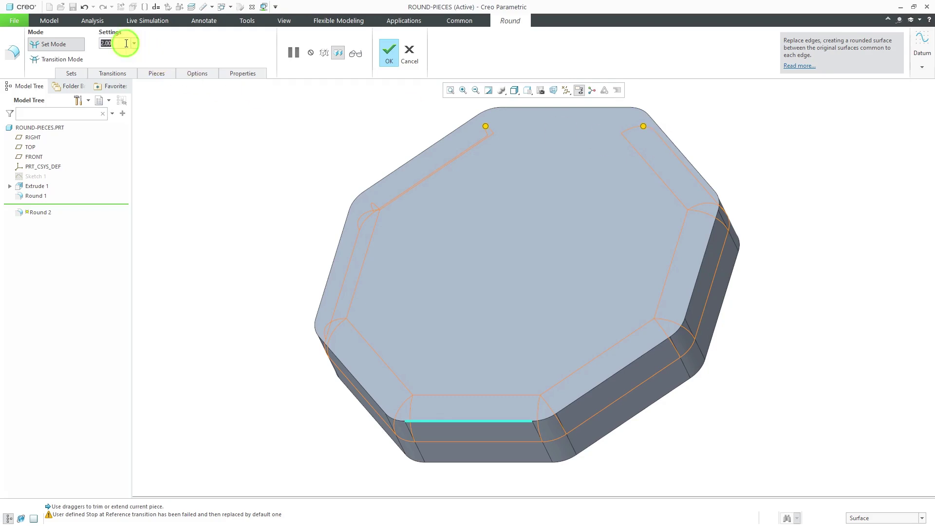
pyautogui.write('1')
pyautogui.press('Return')
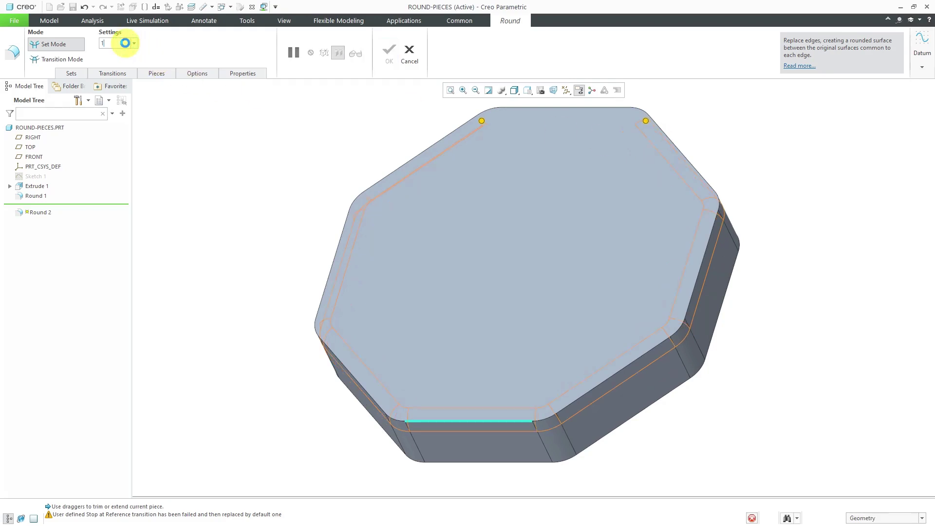
pyautogui.doubleClick(126, 43)
pyautogui.write('2')
pyautogui.press('Return')
pyautogui.click(389, 54)
pyautogui.click(282, 192)
pyautogui.moveTo(574, 388); pyautogui.dragTo(651, 260, button='middle')
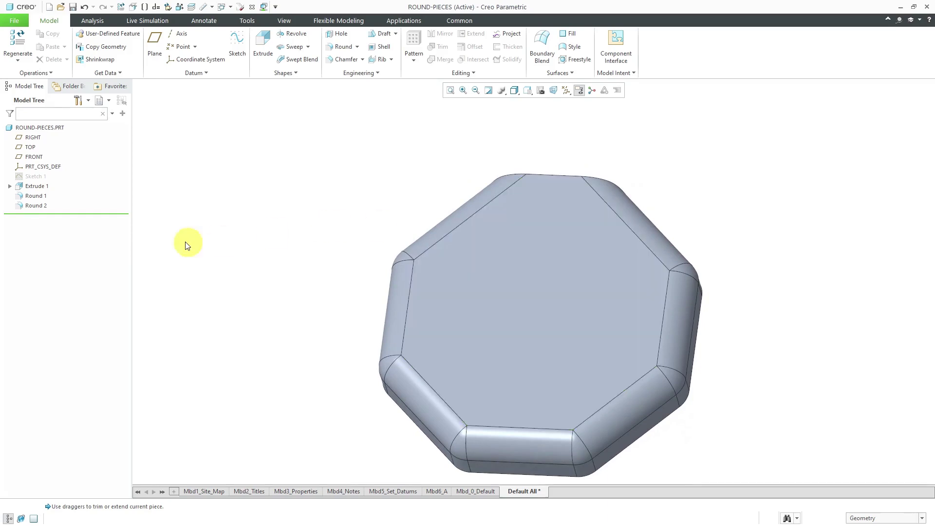
# Reopen Round 2 for editing and select its round piece
pyautogui.click(38, 206)
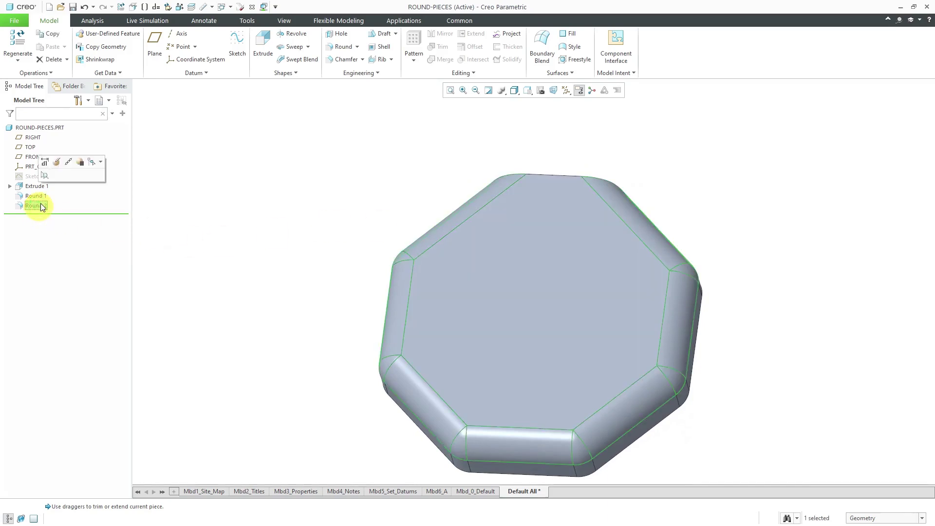
pyautogui.click(57, 161)
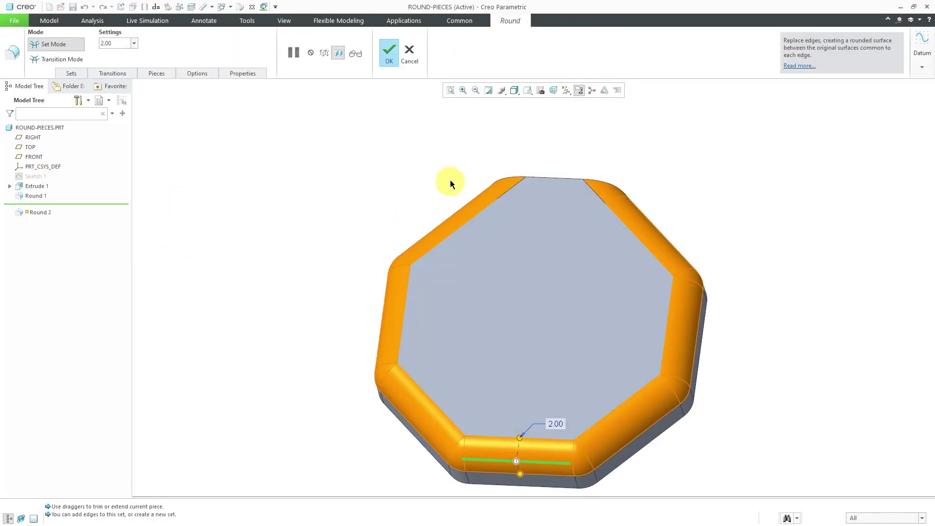
pyautogui.click(157, 74)
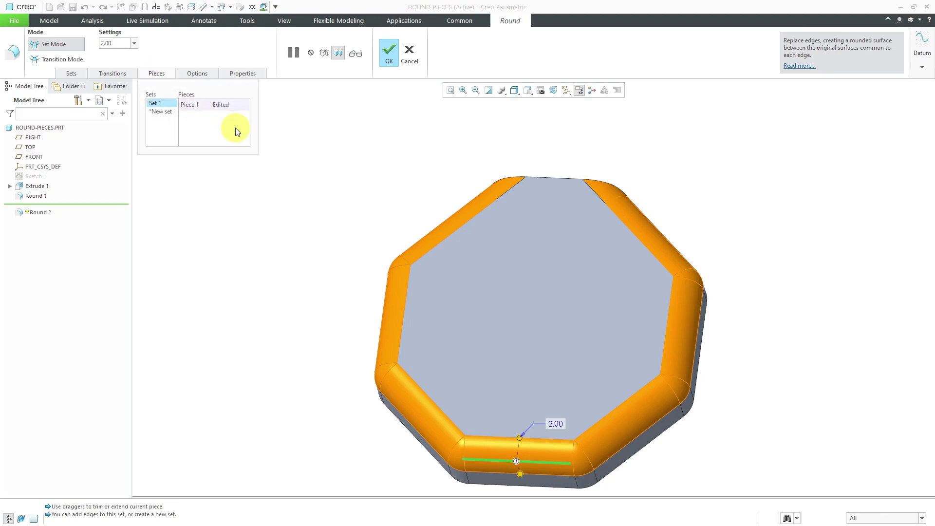
pyautogui.click(195, 105)
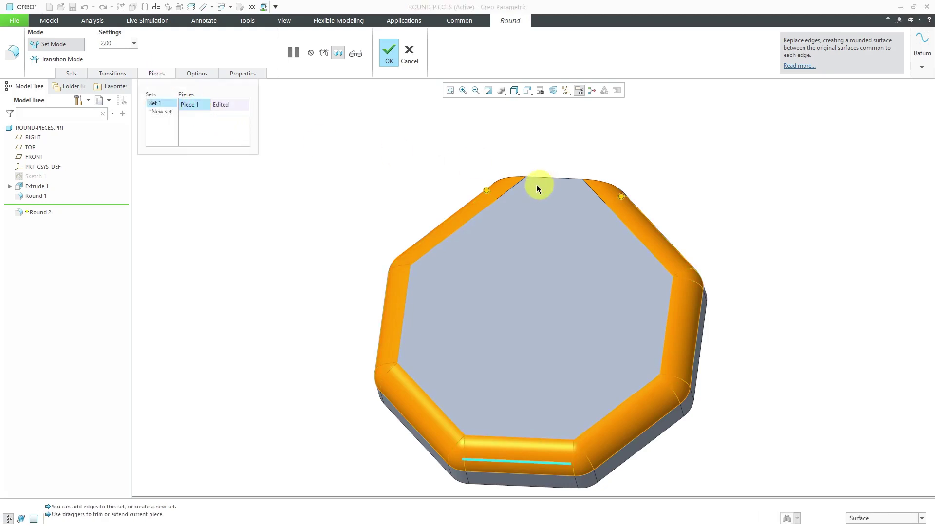
# Drag the piece's end handles along the top edges to trim it, then accept
pyautogui.moveTo(607, 219)
pyautogui.mouseDown(button='middle')
pyautogui.moveTo(593, 226)
pyautogui.moveTo(591, 217)
pyautogui.mouseUp(button='middle')
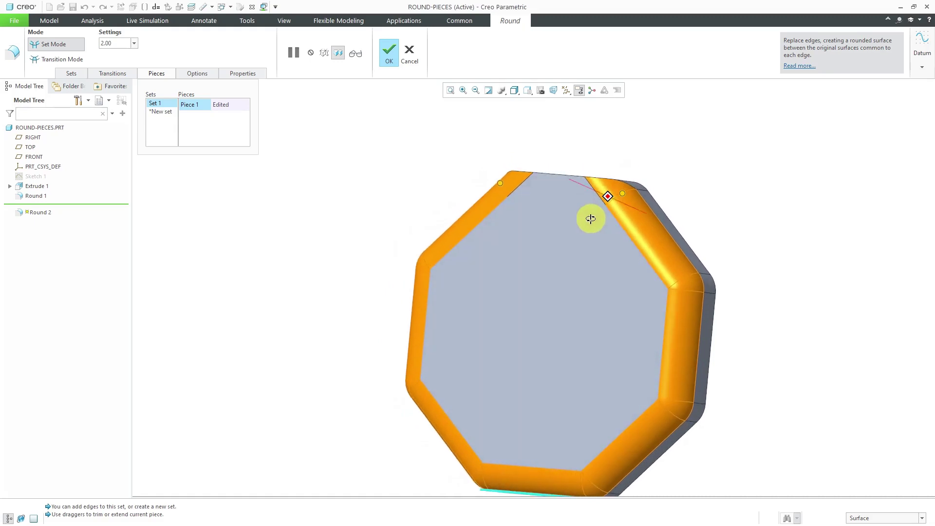
pyautogui.moveTo(623, 192)
pyautogui.mouseDown()
pyautogui.moveTo(643, 234)
pyautogui.moveTo(686, 281)
pyautogui.mouseUp()
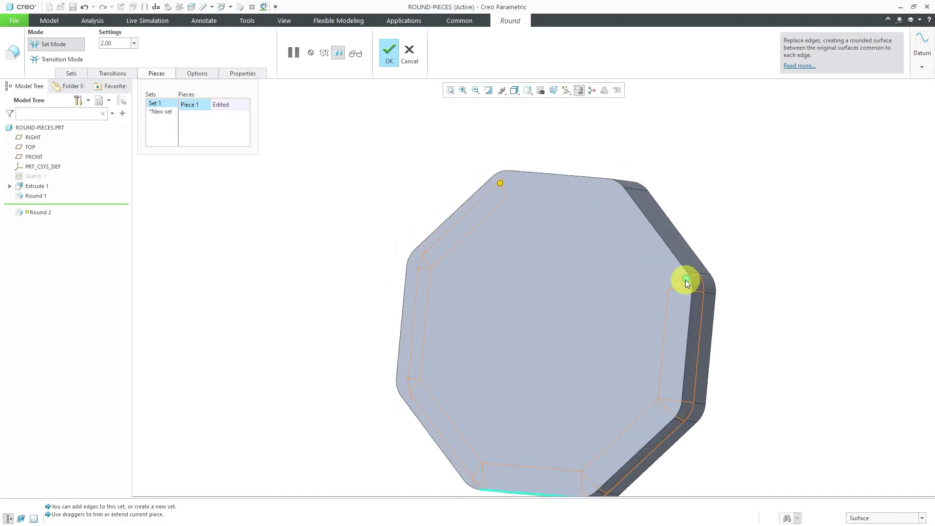
pyautogui.moveTo(501, 183); pyautogui.dragTo(417, 268)
pyautogui.moveTo(694, 280); pyautogui.dragTo(694, 297)
pyautogui.scroll(5, 680, 290)
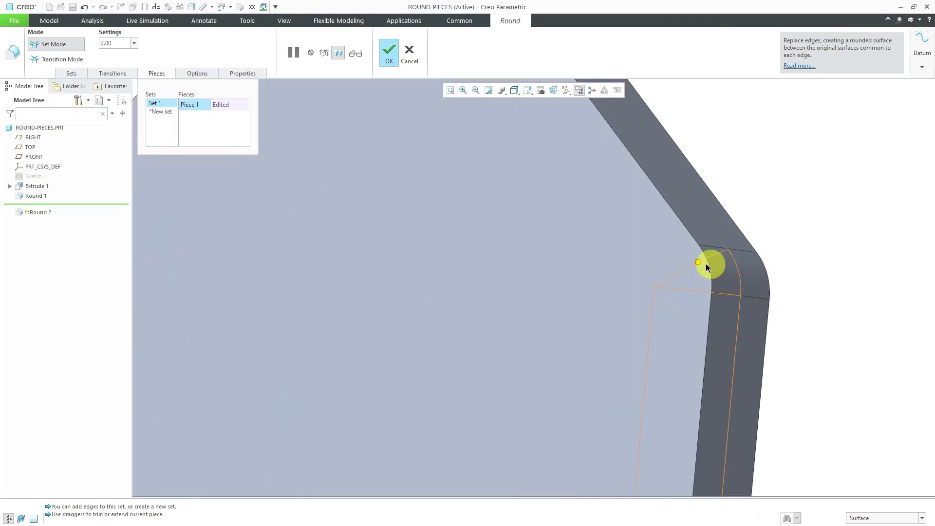
pyautogui.moveTo(697, 262); pyautogui.dragTo(704, 292)
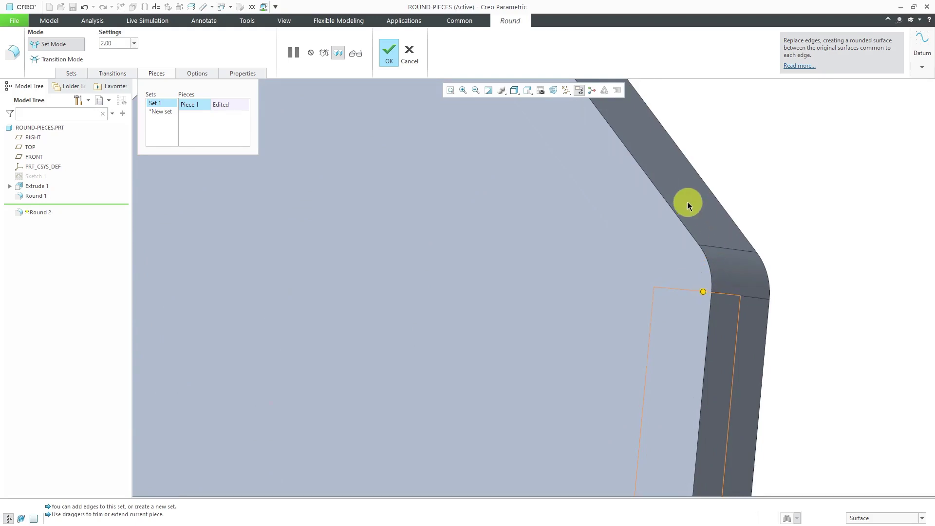
pyautogui.scroll(-6, 688, 205)
pyautogui.moveTo(635, 198); pyautogui.dragTo(601, 211, button='middle')
pyautogui.middleClick(361, 177)
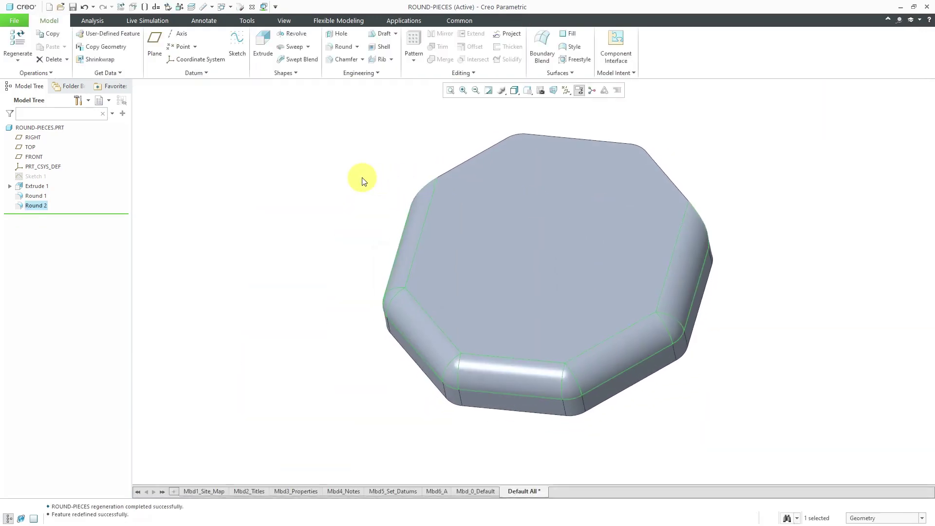
# Move the Model Tree insert line above Round 1, leaving only Extrude 1 active
pyautogui.moveTo(359, 167)
pyautogui.mouseDown(button='middle')
pyautogui.moveTo(331, 158)
pyautogui.moveTo(409, 165)
pyautogui.moveTo(351, 162)
pyautogui.moveTo(346, 139)
pyautogui.moveTo(388, 175)
pyautogui.moveTo(330, 155)
pyautogui.moveTo(358, 161)
pyautogui.mouseUp(button='middle')
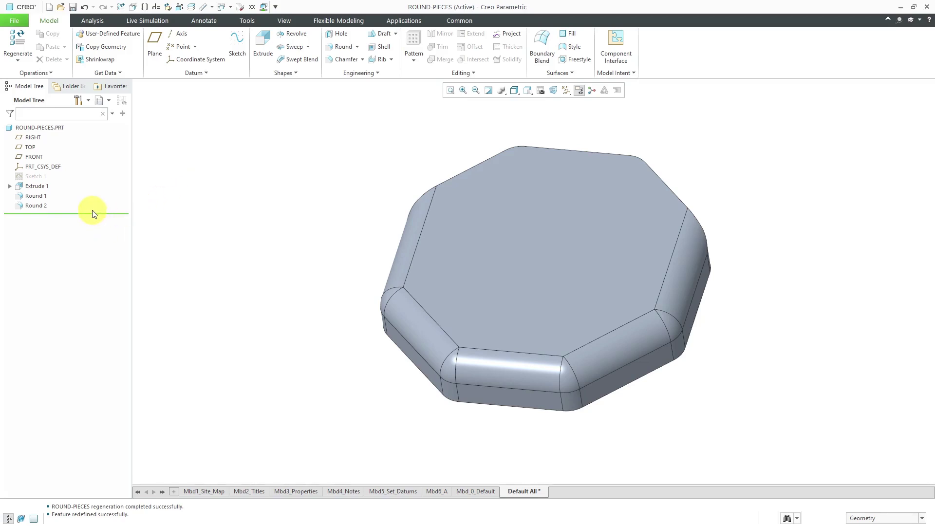
pyautogui.moveTo(96, 216); pyautogui.dragTo(96, 183)
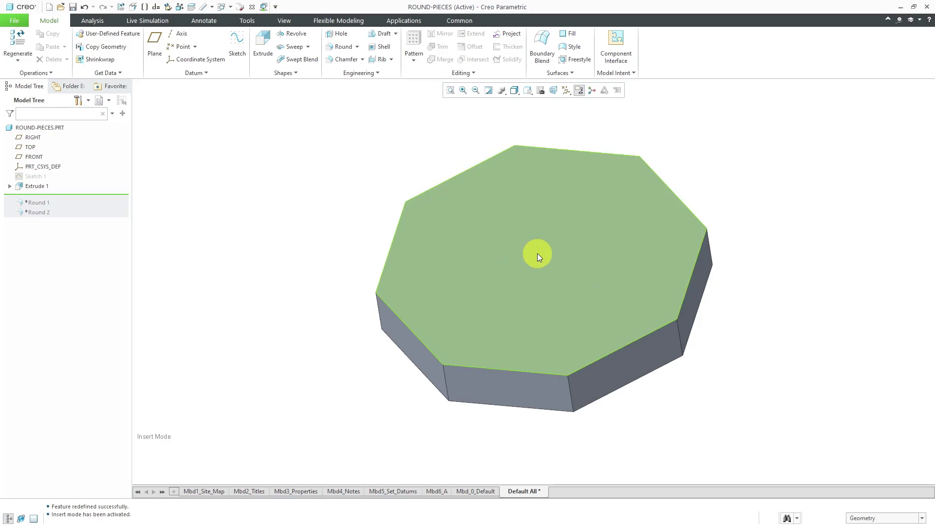
# Sketch on the plate's top face, offset the edge loop by 4, then undo the outward result
pyautogui.click(538, 255)
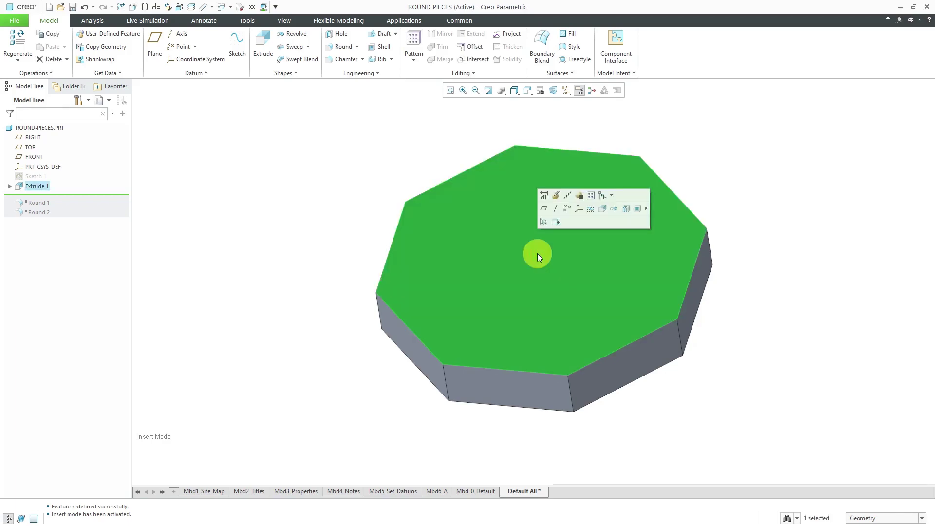
pyautogui.click(590, 209)
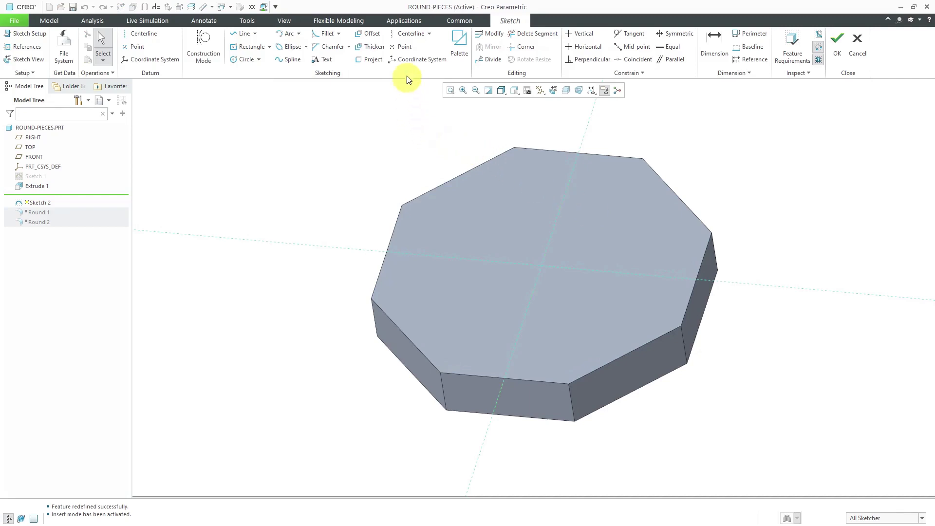
pyautogui.click(378, 39)
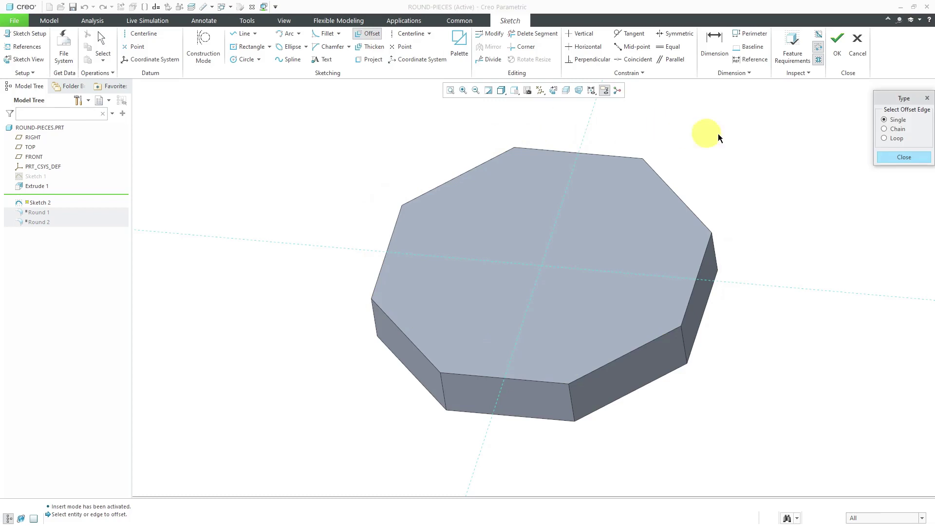
pyautogui.click(894, 139)
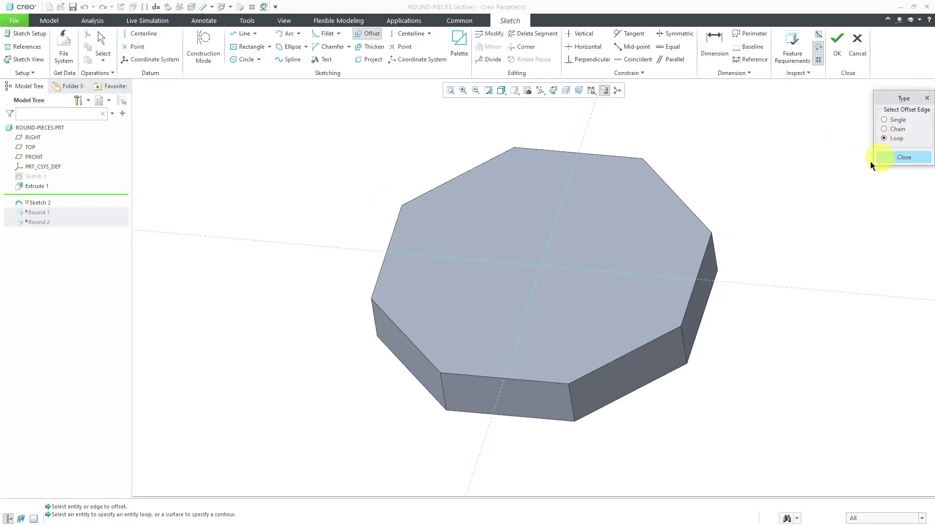
pyautogui.click(580, 229)
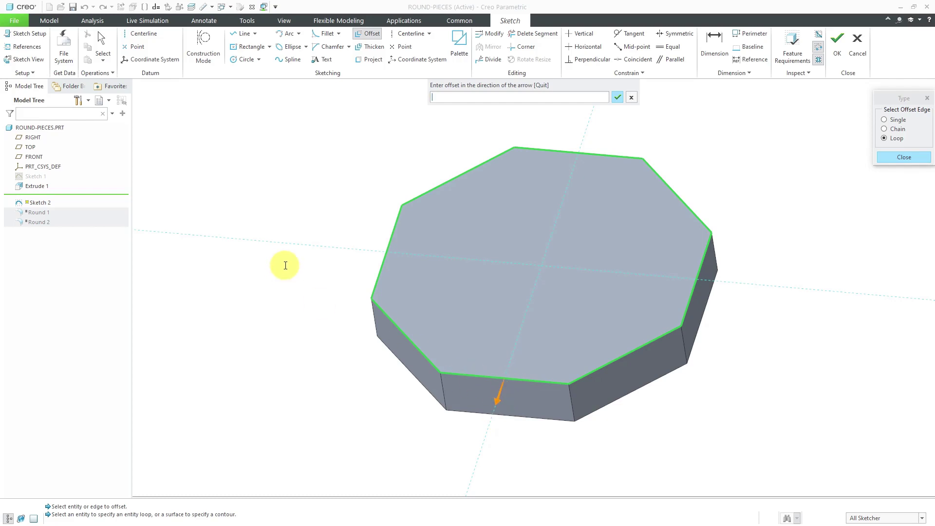
pyautogui.write('4')
pyautogui.press('Return')
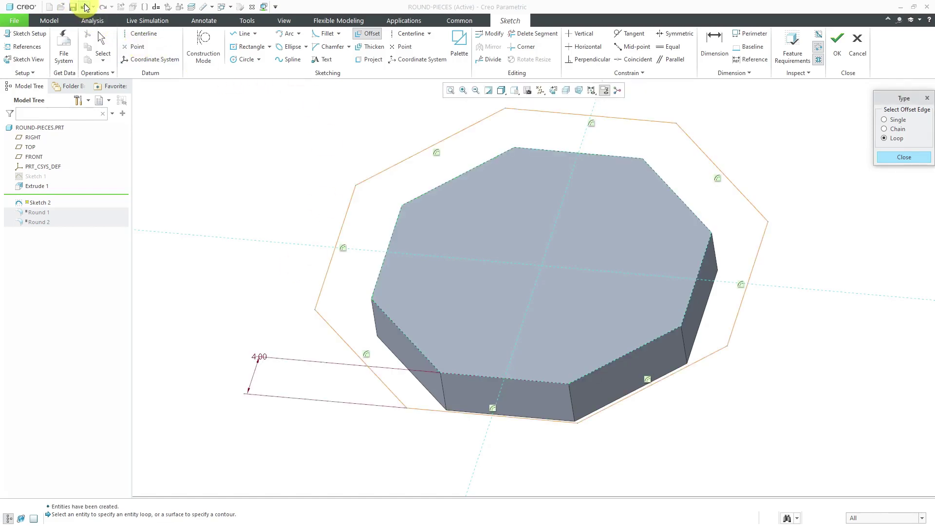
pyautogui.hotkey('ctrl', 'z')
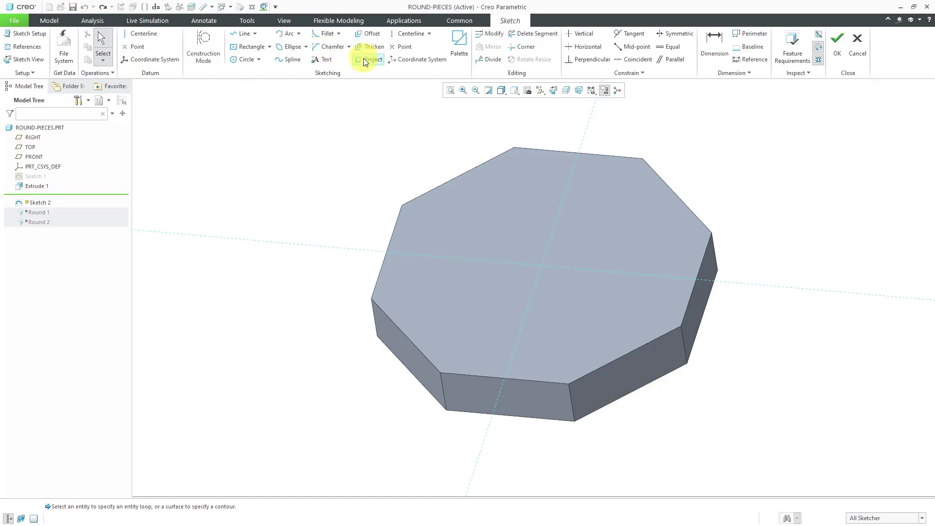
# Offset the top face's edge loop by -4 inward and finish Sketch 2
pyautogui.click(379, 41)
pyautogui.click(892, 138)
pyautogui.click(626, 209)
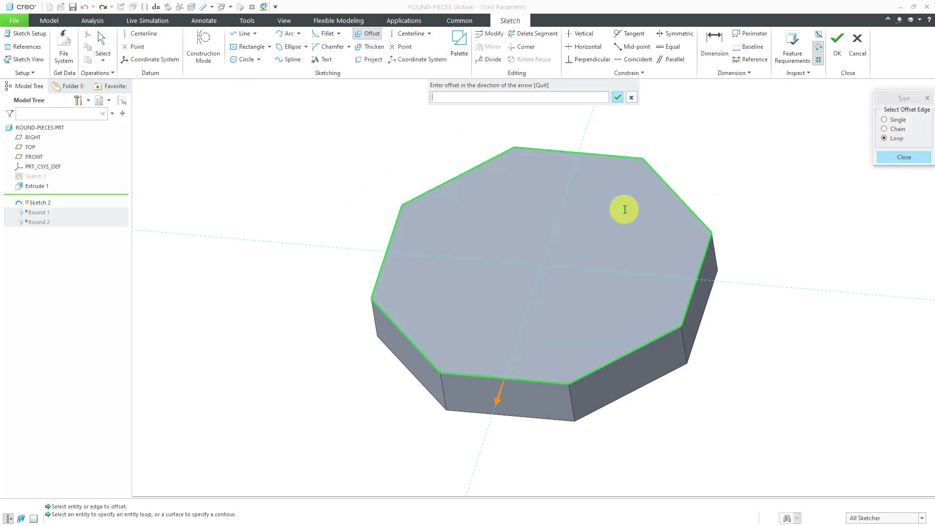
pyautogui.write('-4')
pyautogui.press('Return')
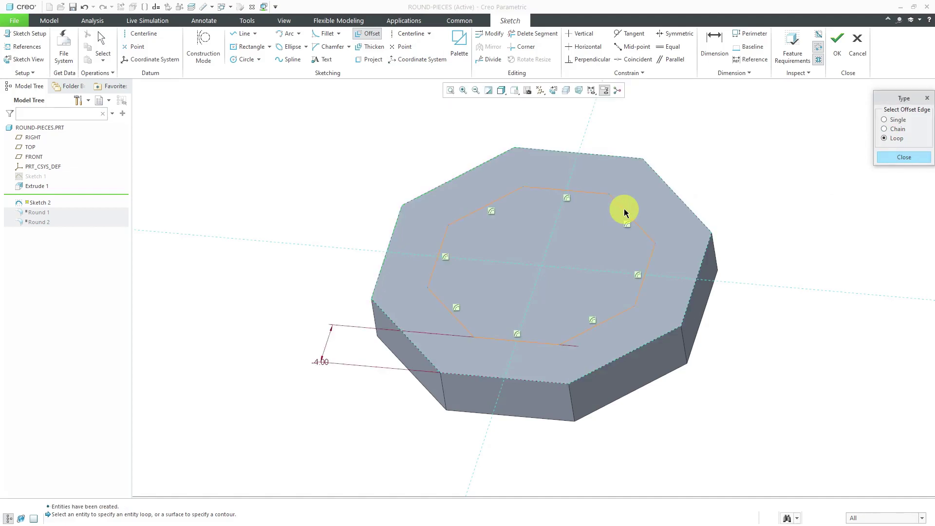
pyautogui.click(908, 157)
pyautogui.click(836, 59)
pyautogui.moveTo(755, 195)
pyautogui.mouseDown(button='middle')
pyautogui.moveTo(682, 204)
pyautogui.moveTo(688, 211)
pyautogui.mouseUp(button='middle')
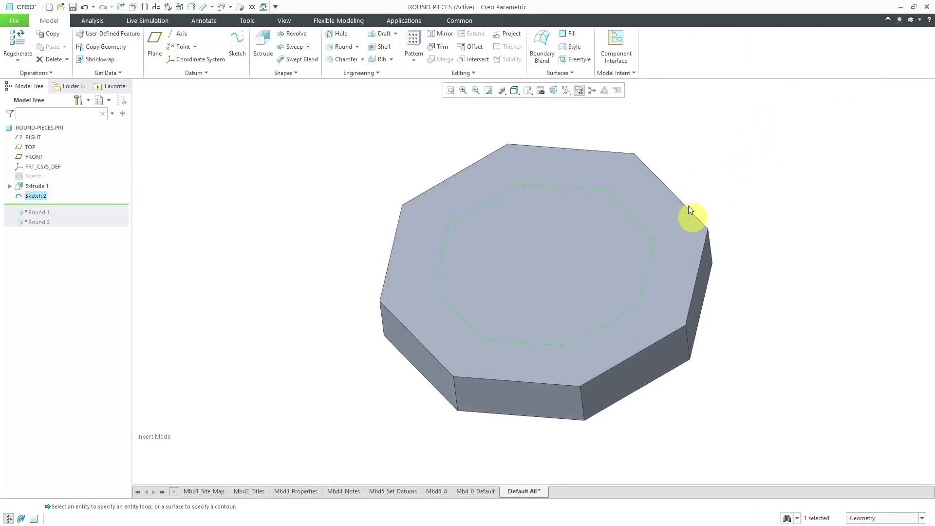
# Extrude Sketch 2 as a 1.00-deep Remove Material cut into the plate's top face
pyautogui.rightClick(320, 131)
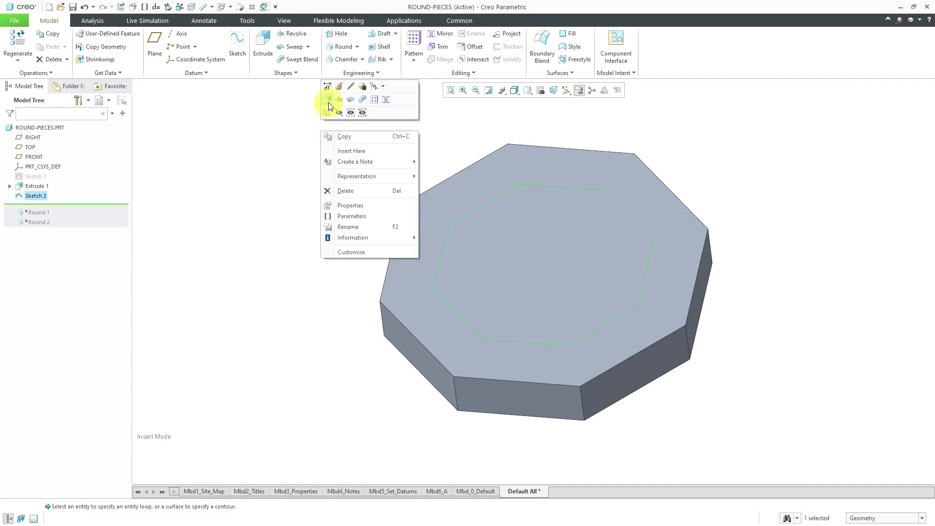
pyautogui.click(328, 100)
pyautogui.moveTo(582, 331); pyautogui.dragTo(568, 312, button='middle')
pyautogui.doubleClick(577, 141)
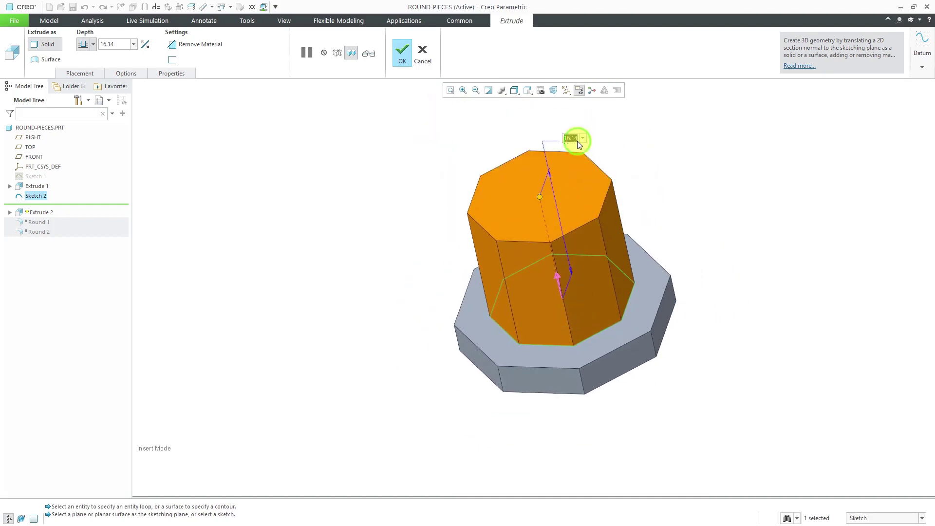
pyautogui.write('1')
pyautogui.press('Return')
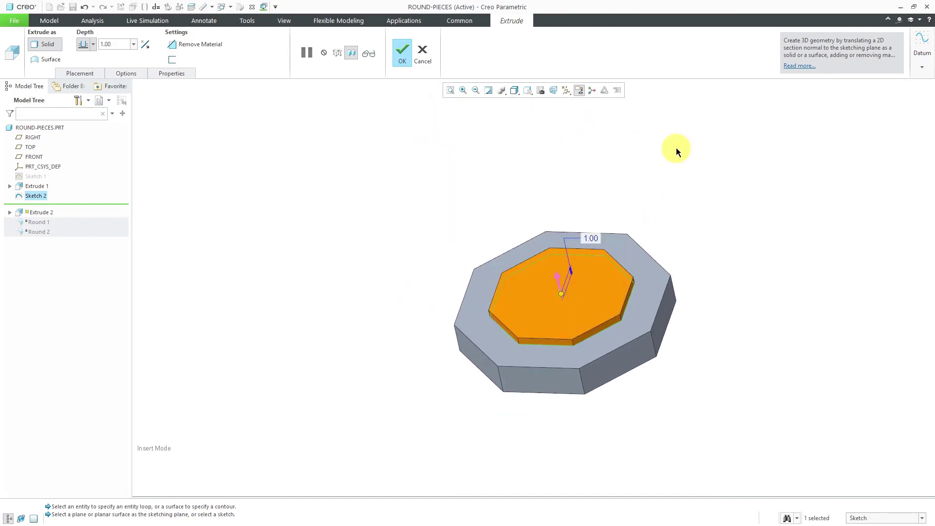
pyautogui.scroll(3, 592, 307)
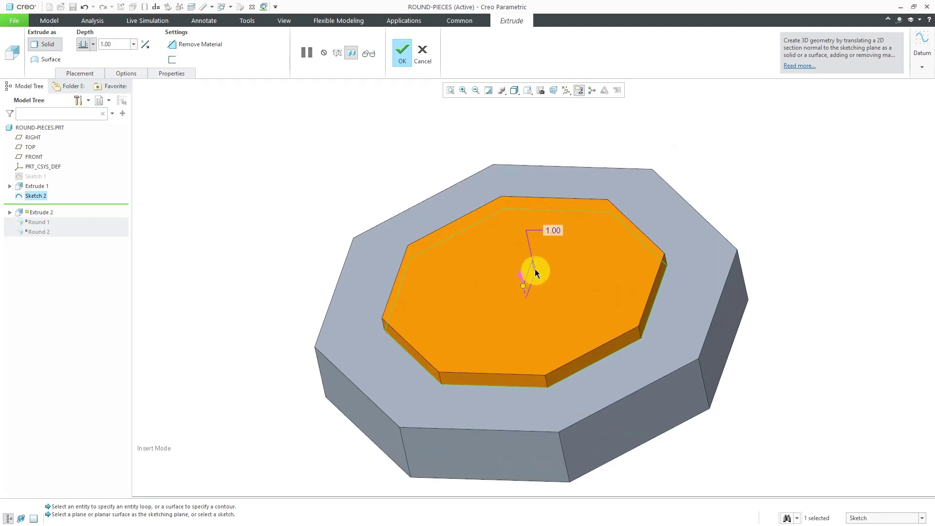
pyautogui.click(522, 271)
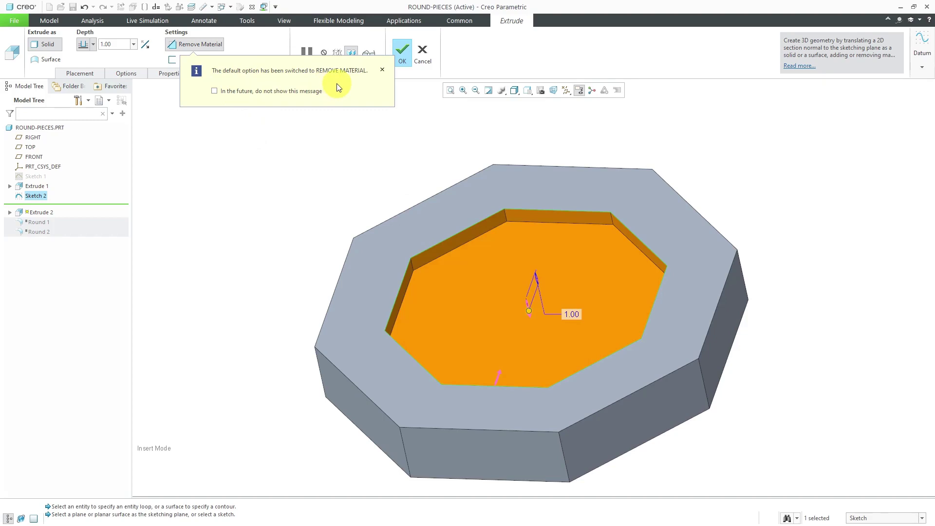
# Bring up the config.pro Configuration Editor from the Creo Parametric Options
pyautogui.click(13, 22)
pyautogui.click(23, 239)
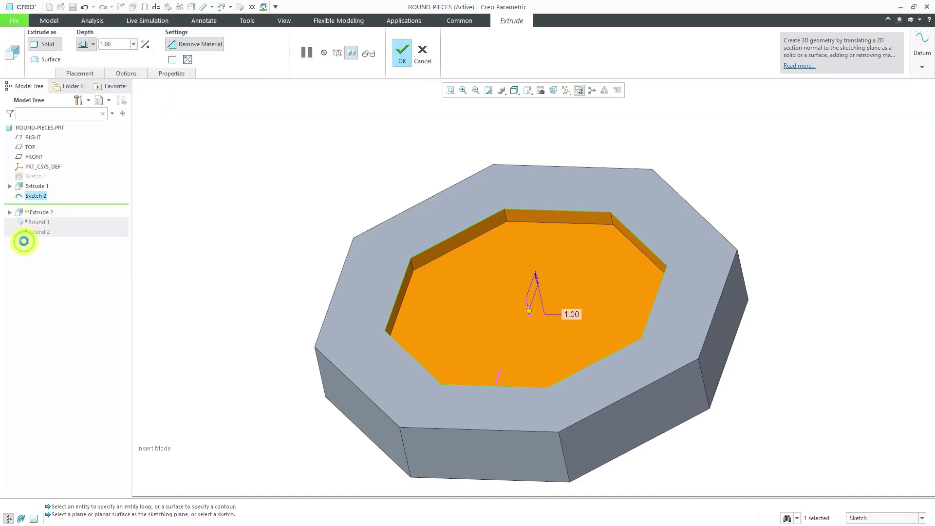
pyautogui.click(258, 301)
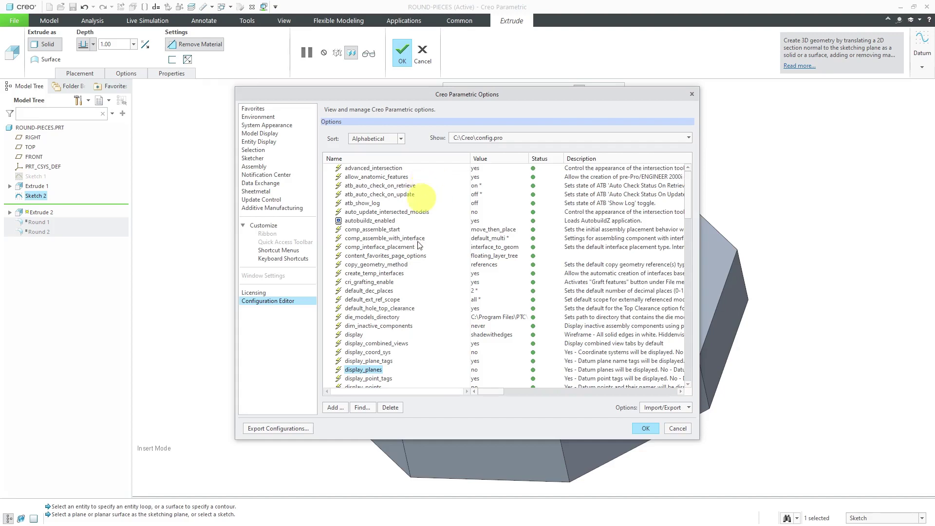
pyautogui.click(363, 407)
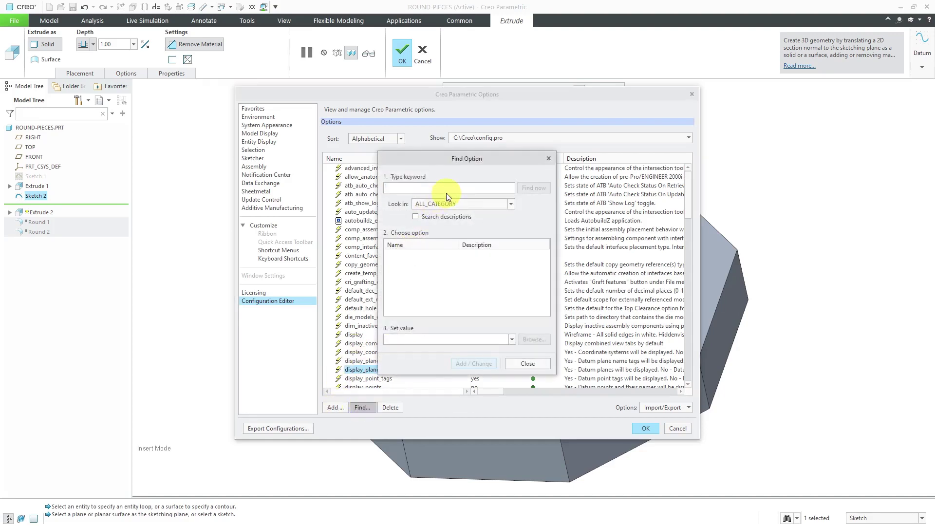
pyautogui.write('add')
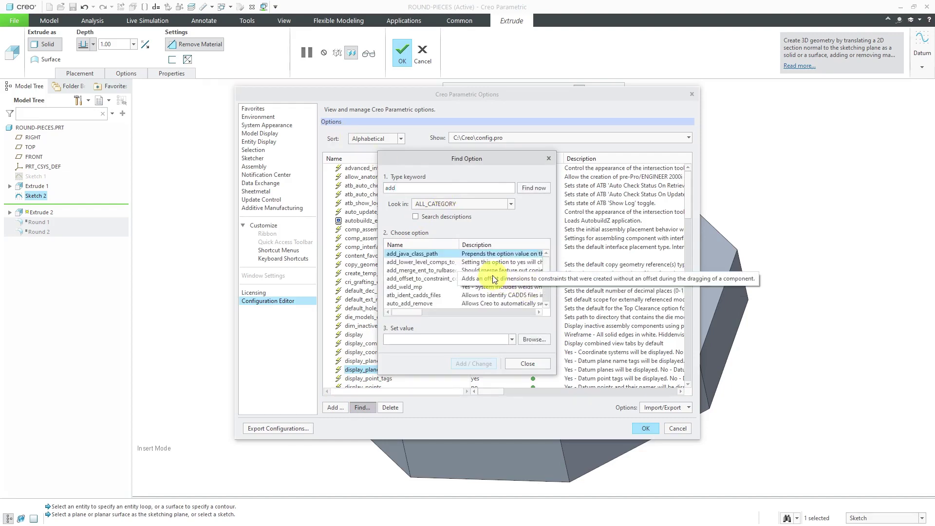
pyautogui.click(420, 304)
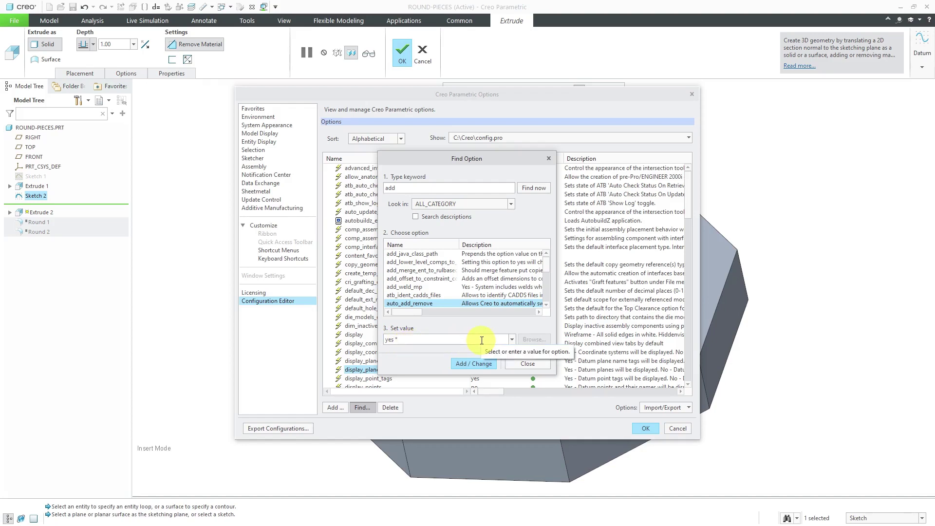
pyautogui.click(526, 363)
pyautogui.click(645, 428)
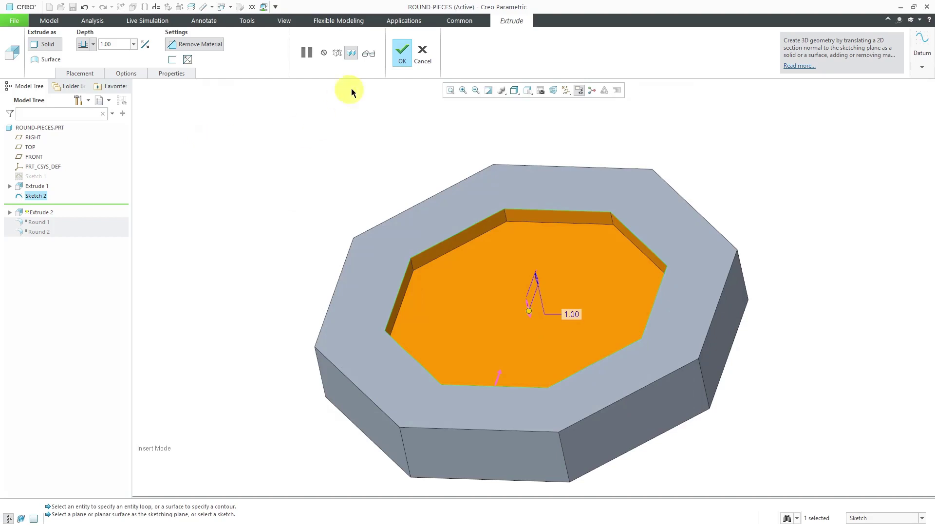
# Finish Extrude 2's pocket and move the Model Tree insert line below Round 2
pyautogui.click(403, 53)
pyautogui.click(359, 137)
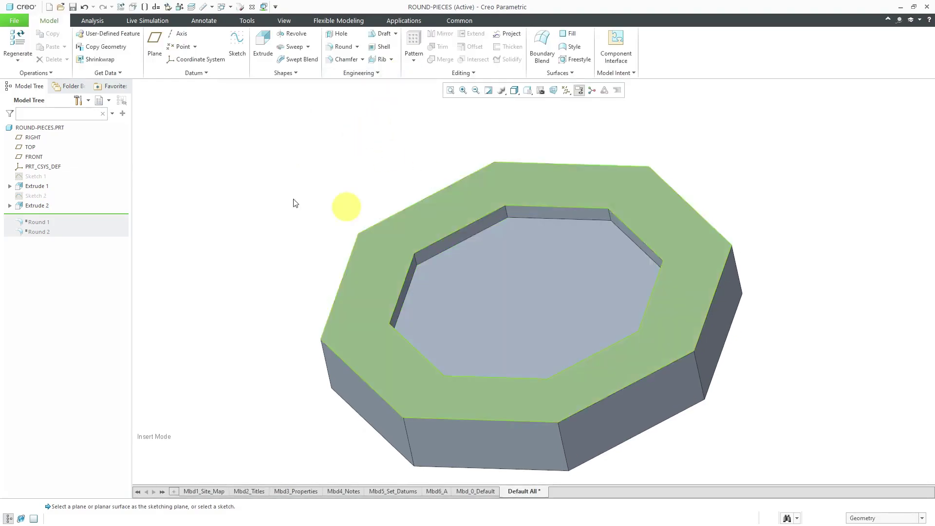
pyautogui.moveTo(48, 218); pyautogui.dragTo(71, 236)
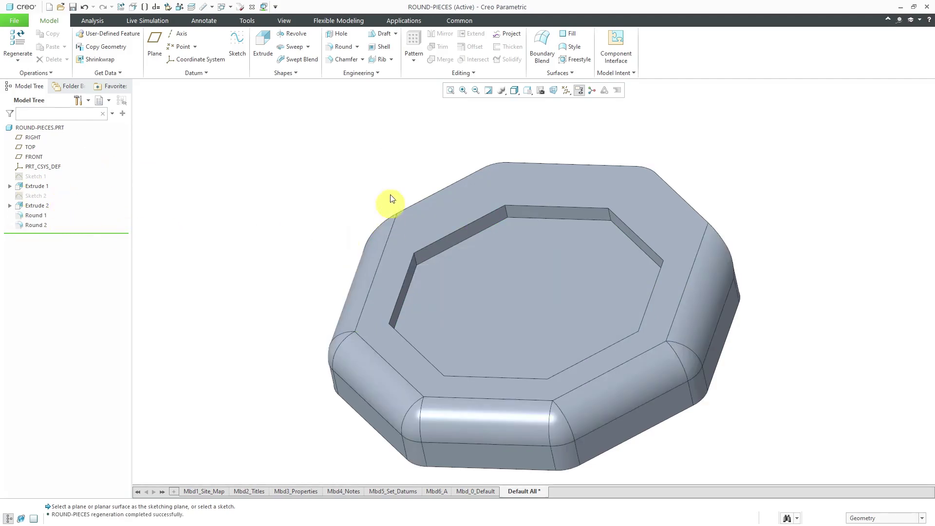
pyautogui.click(508, 214)
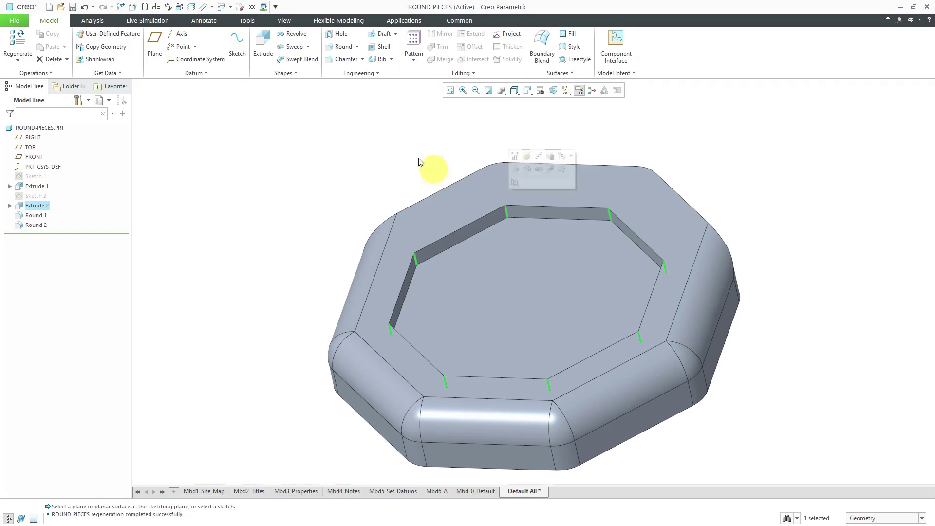
pyautogui.click(385, 141)
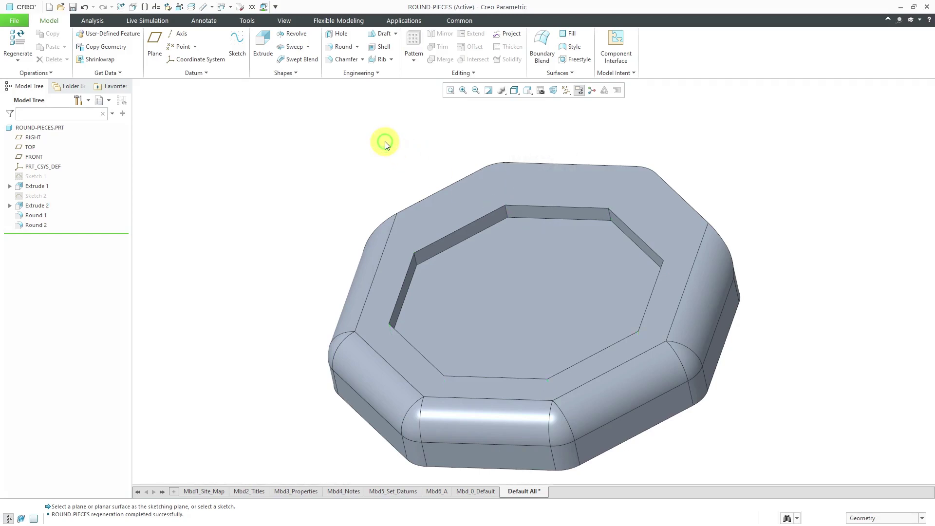
pyautogui.click(566, 220)
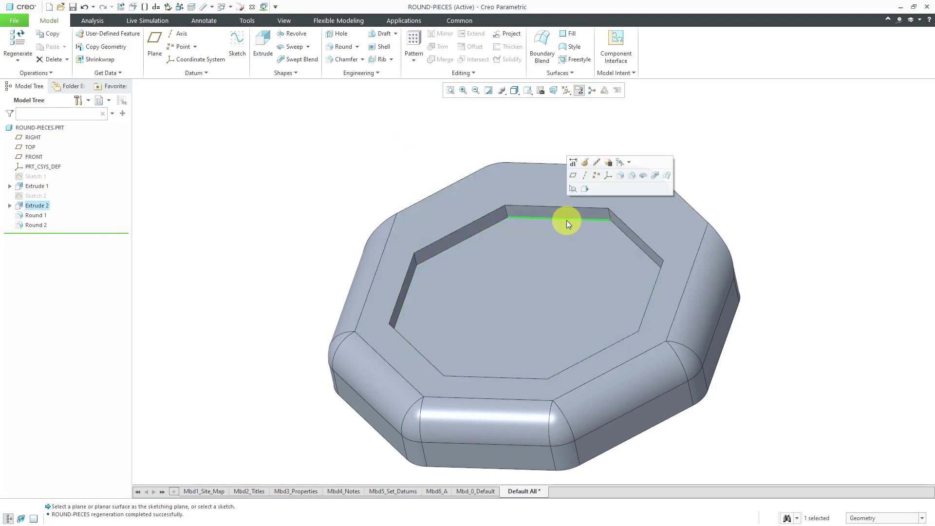
pyautogui.click(620, 176)
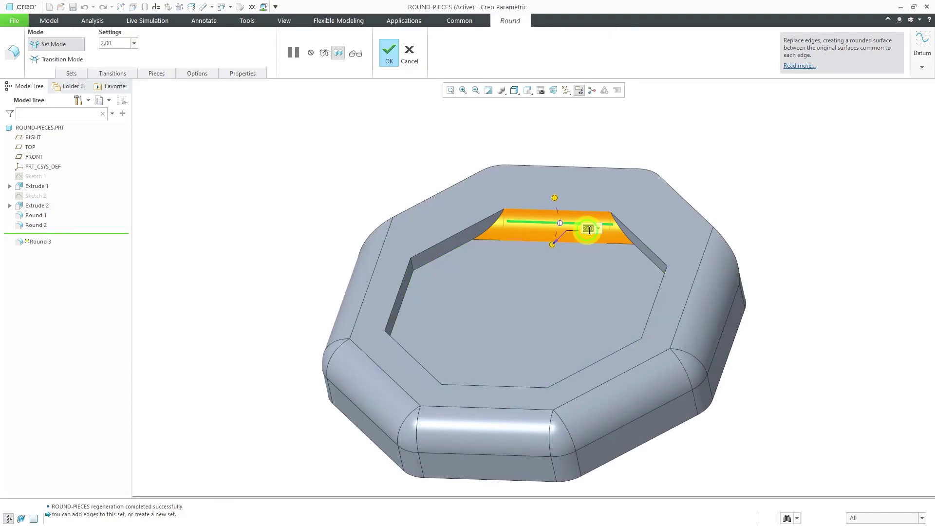
pyautogui.doubleClick(587, 229)
pyautogui.write('.25')
pyautogui.press('Return')
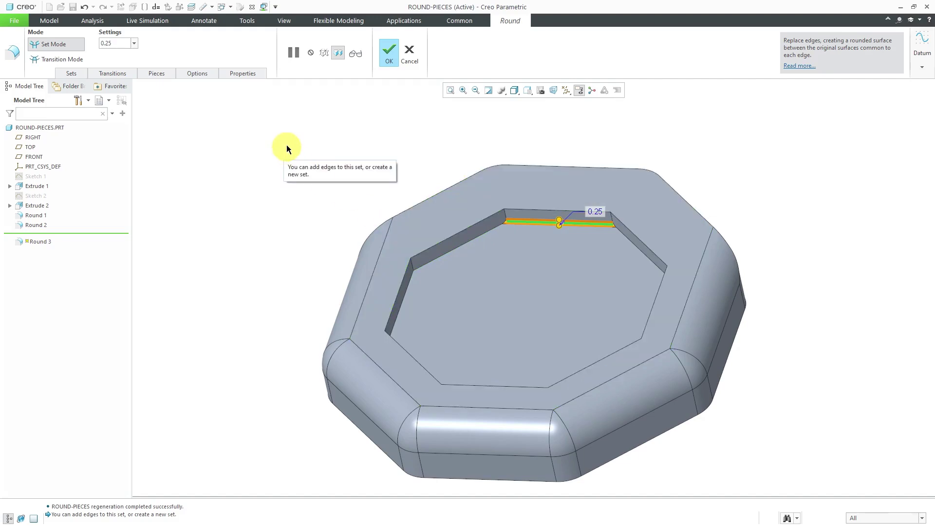
pyautogui.click(158, 75)
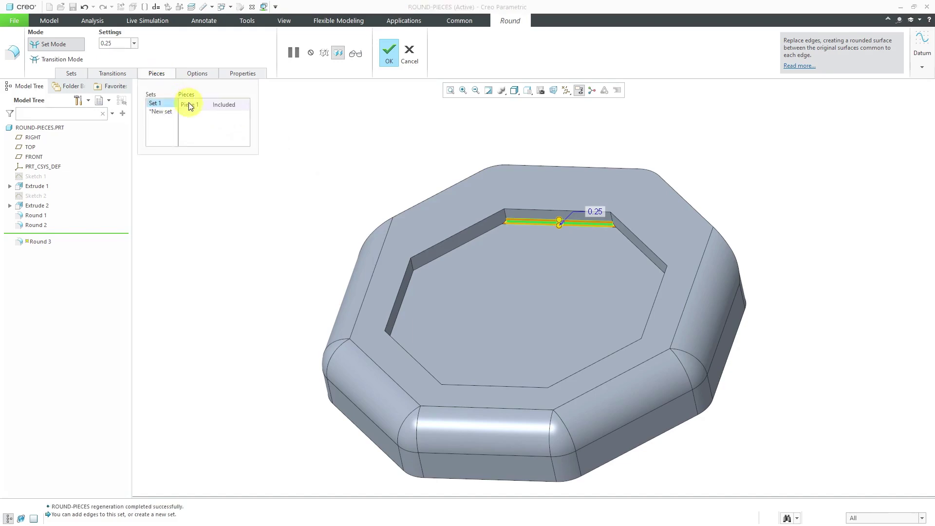
pyautogui.click(189, 103)
pyautogui.scroll(-3, 505, 253)
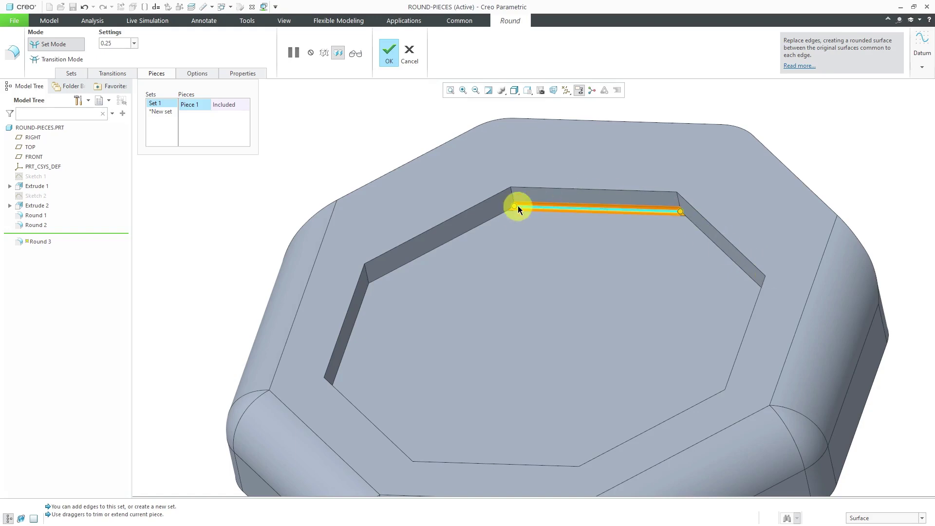
pyautogui.scroll(-3, 431, 178)
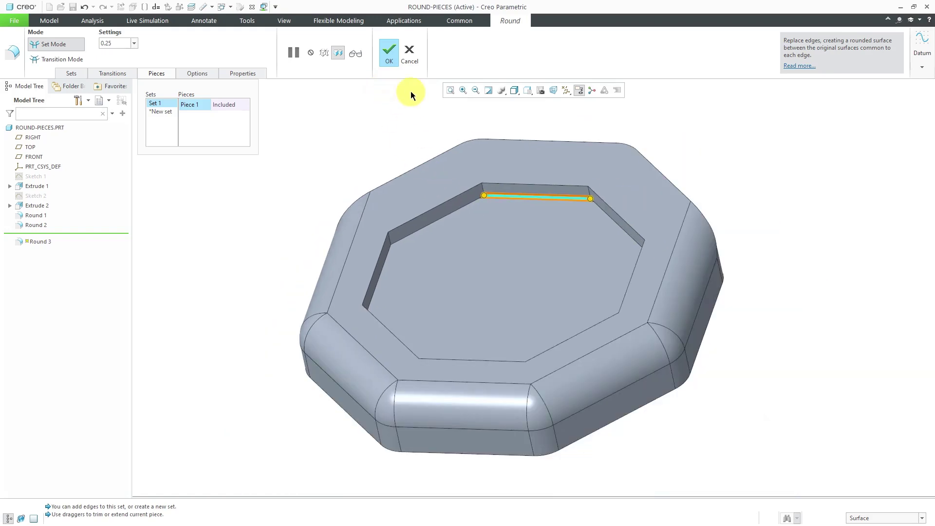
pyautogui.click(409, 58)
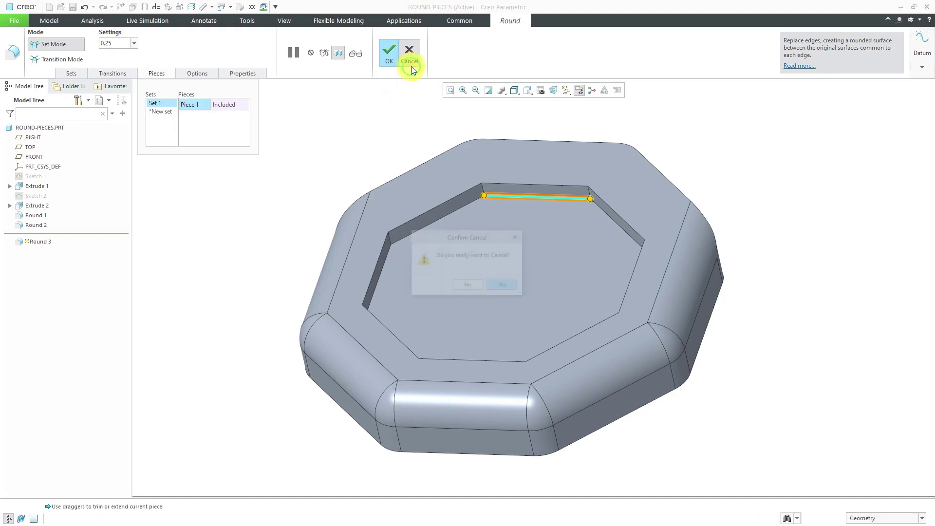
pyautogui.click(468, 285)
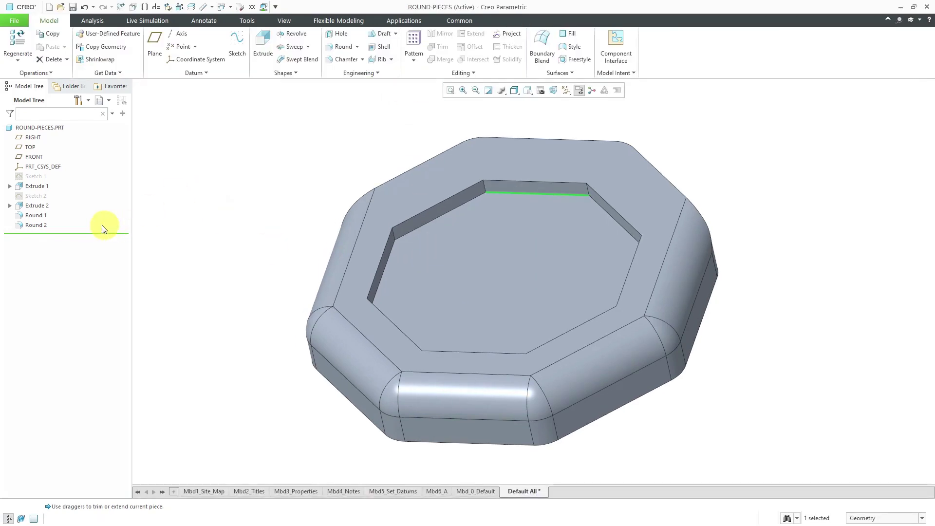
# Redefine Extrude 2 to extrude upward and add material, making a 1.00-high raised pad
pyautogui.click(39, 206)
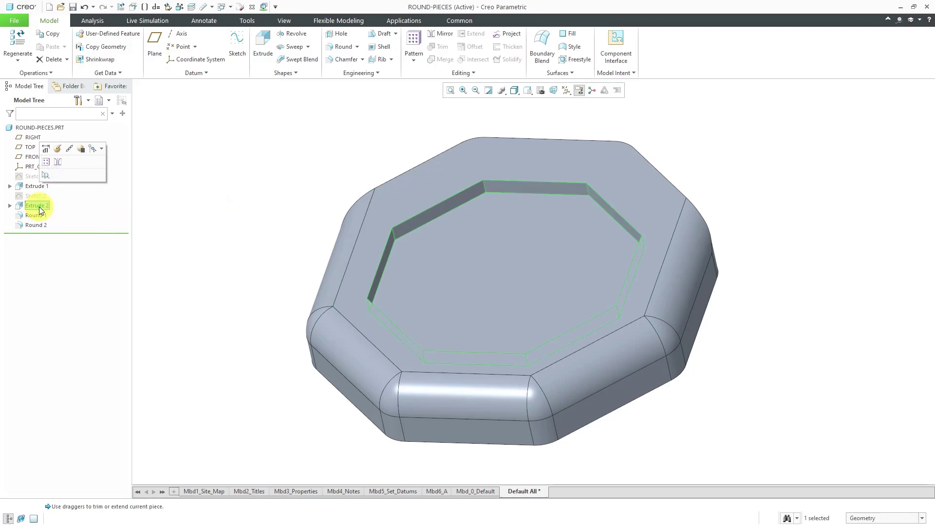
pyautogui.click(57, 149)
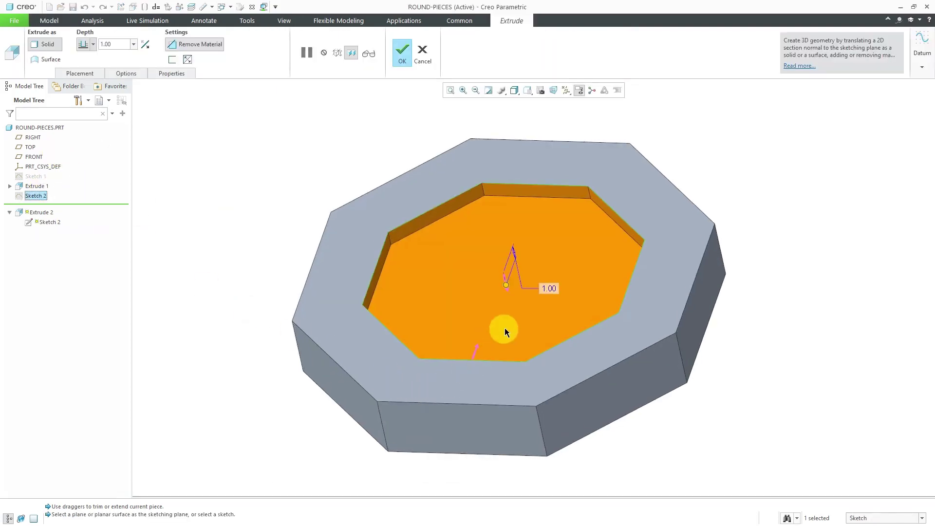
pyautogui.click(506, 287)
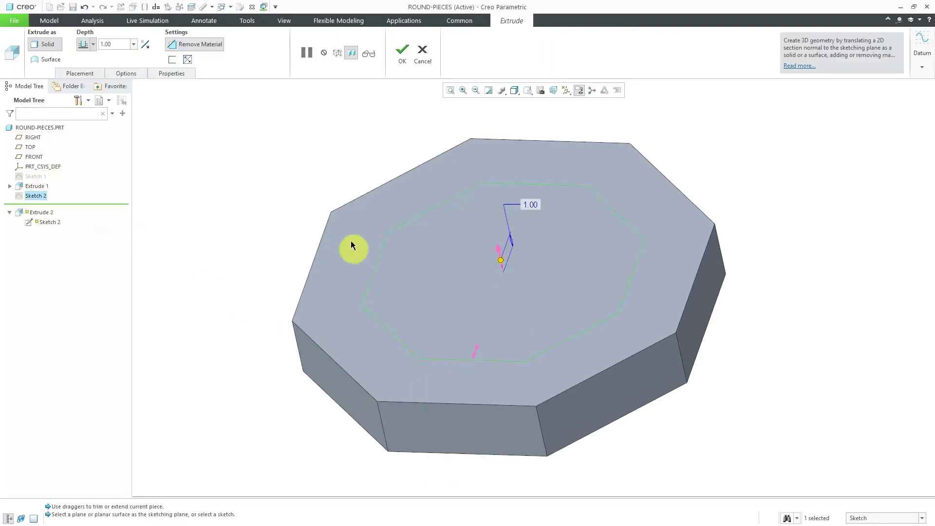
pyautogui.click(209, 46)
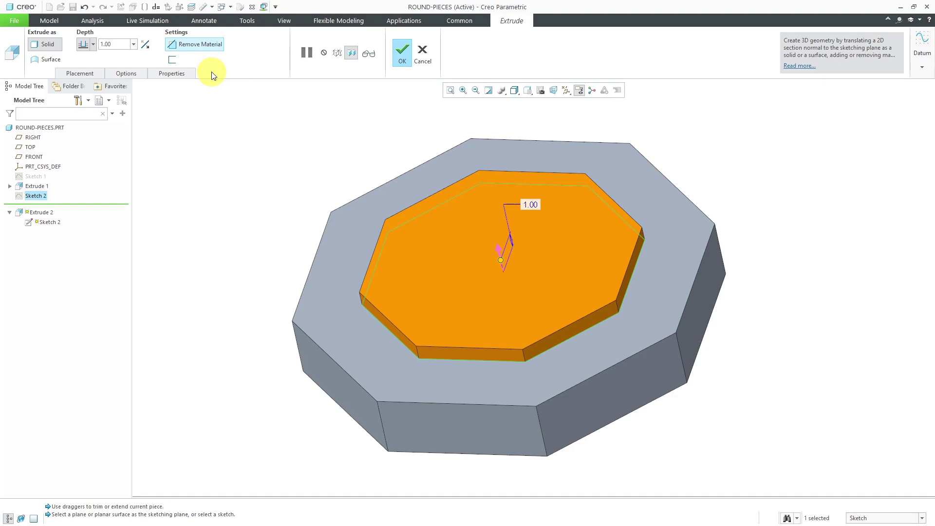
pyautogui.click(403, 59)
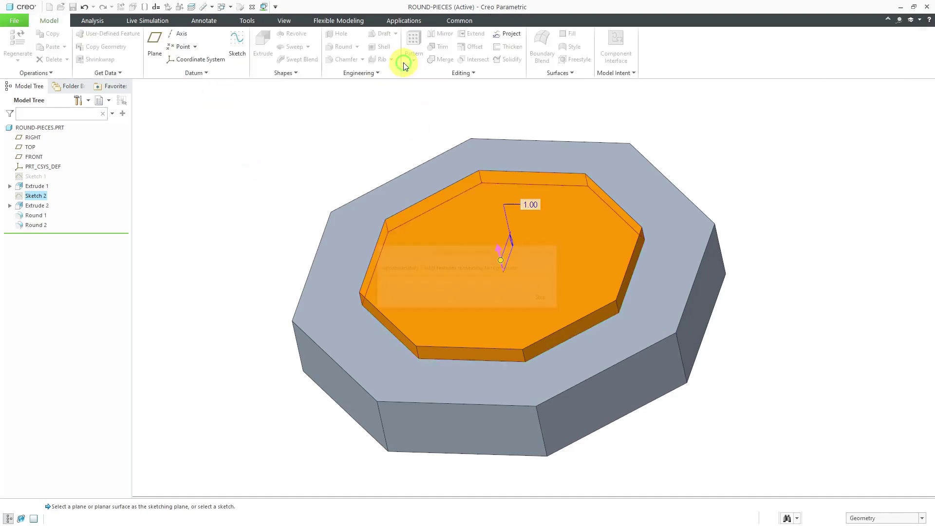
pyautogui.click(312, 147)
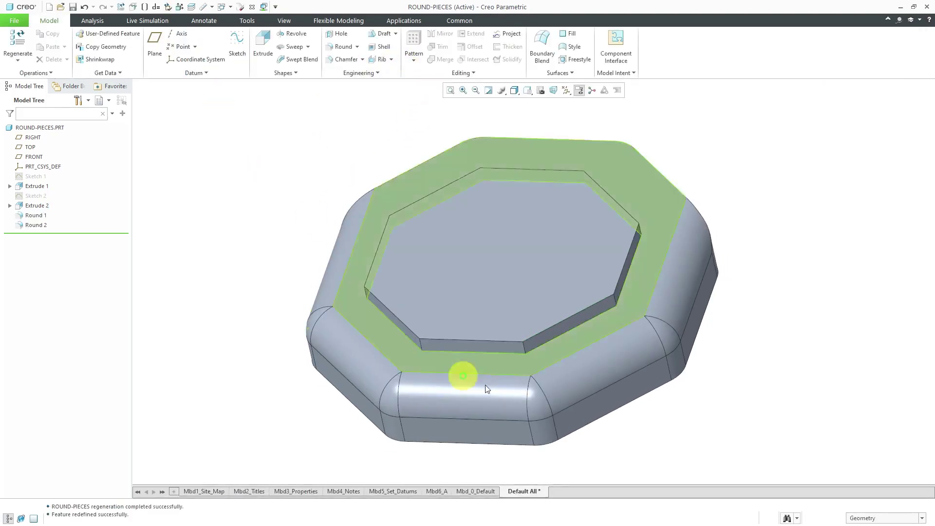
pyautogui.click(486, 352)
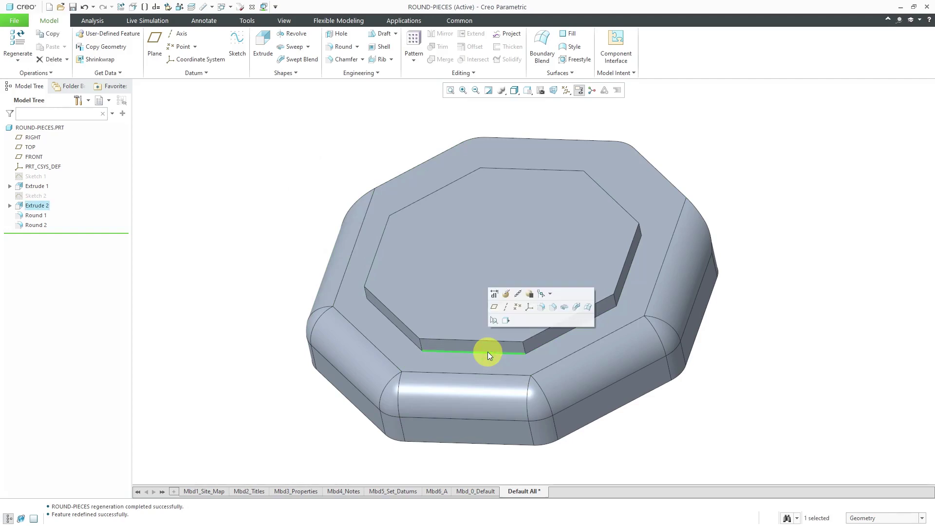
# Start a 0.25 round on the pad's base edge and stretch Piece 1's ends toward the corners
pyautogui.click(539, 308)
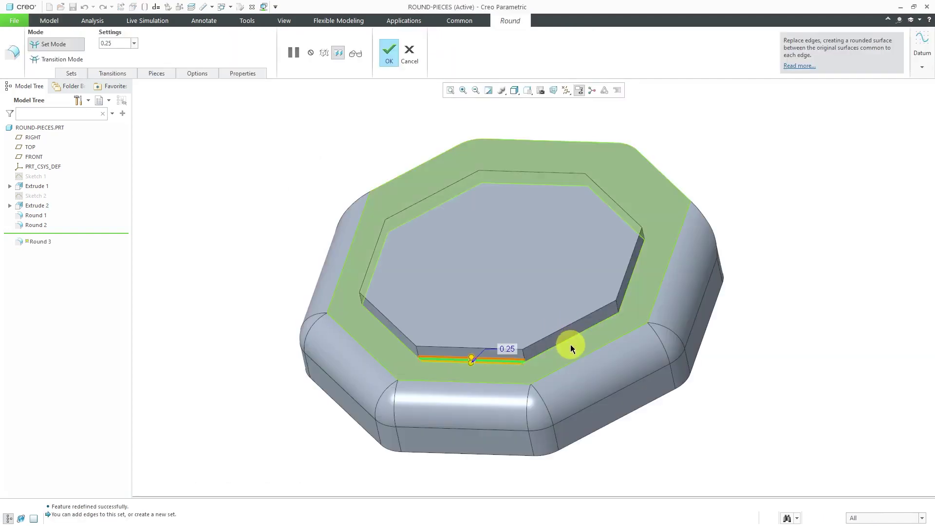
pyautogui.click(157, 75)
pyautogui.click(189, 104)
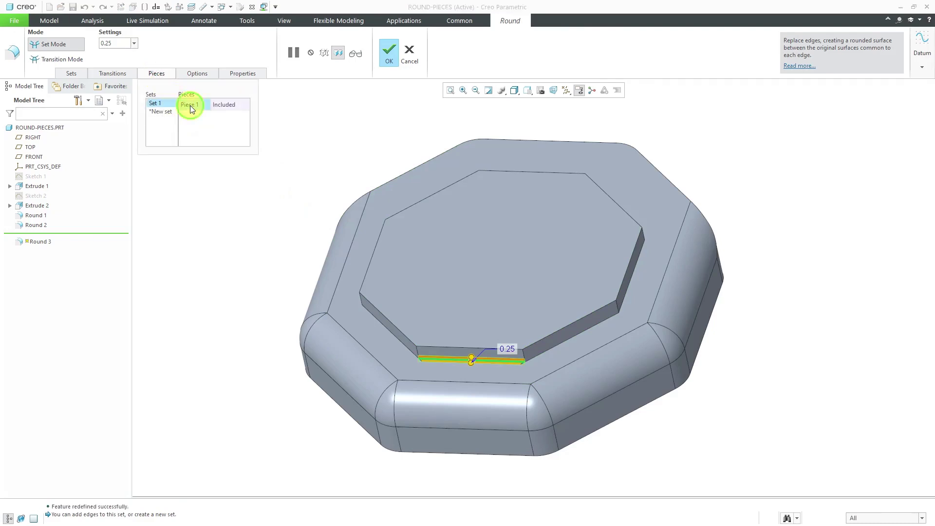
pyautogui.moveTo(524, 361); pyautogui.dragTo(618, 313)
pyautogui.moveTo(499, 372)
pyautogui.mouseDown(button='middle')
pyautogui.moveTo(476, 365)
pyautogui.moveTo(491, 375)
pyautogui.mouseUp(button='middle')
pyautogui.moveTo(408, 363); pyautogui.dragTo(359, 340)
pyautogui.moveTo(442, 378); pyautogui.dragTo(482, 383, button='middle')
# Extend the round along the right and lower-left base edges and finish Round 3
pyautogui.scroll(3, 487, 379)
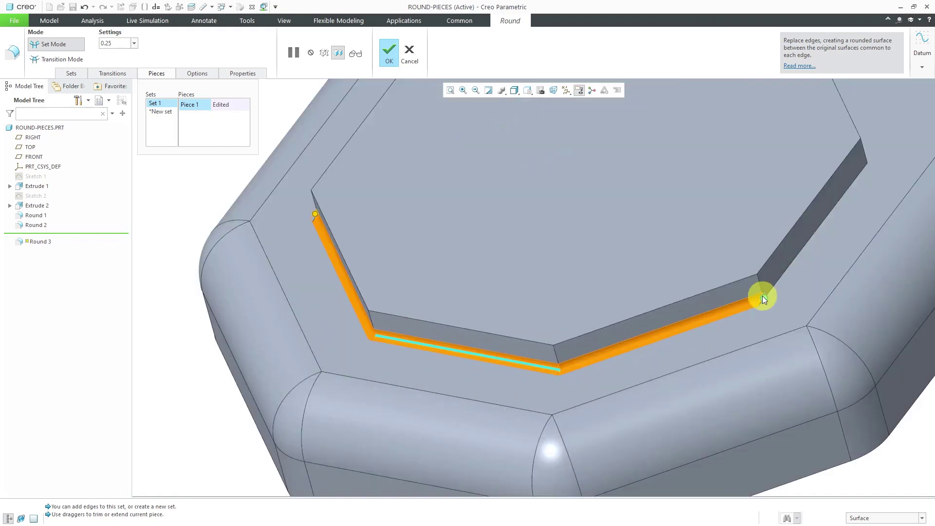
pyautogui.moveTo(764, 298); pyautogui.dragTo(874, 162)
pyautogui.scroll(-3, 639, 303)
pyautogui.moveTo(580, 317); pyautogui.dragTo(423, 424, button='middle')
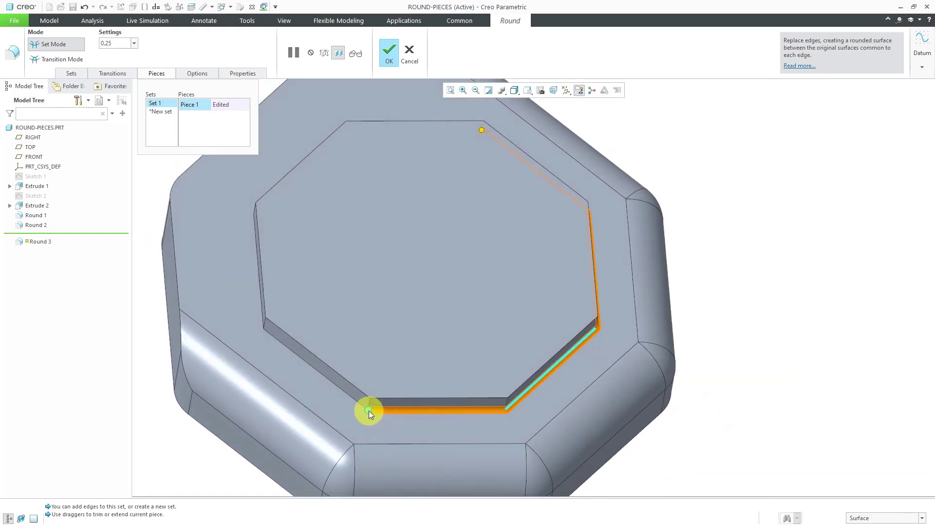
pyautogui.moveTo(369, 410); pyautogui.dragTo(263, 328)
pyautogui.moveTo(423, 441); pyautogui.dragTo(364, 394, button='middle')
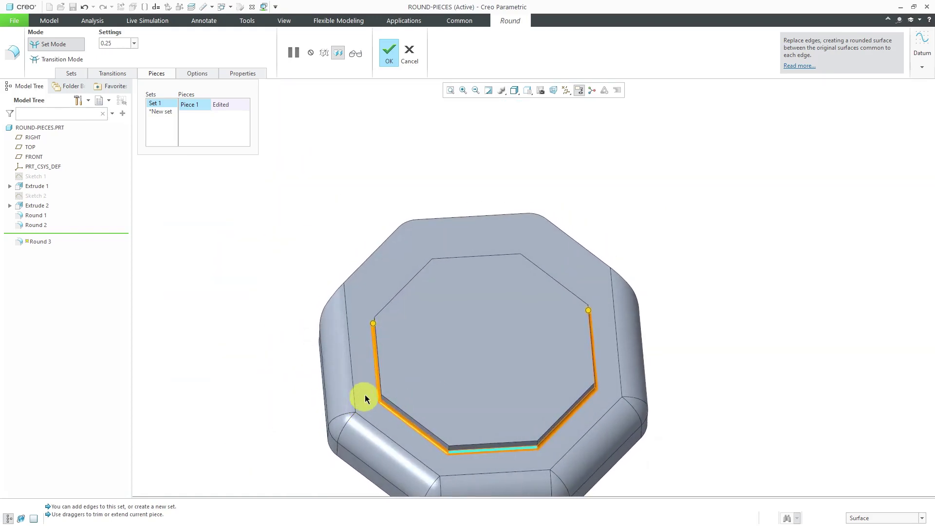
pyautogui.scroll(-3, 441, 429)
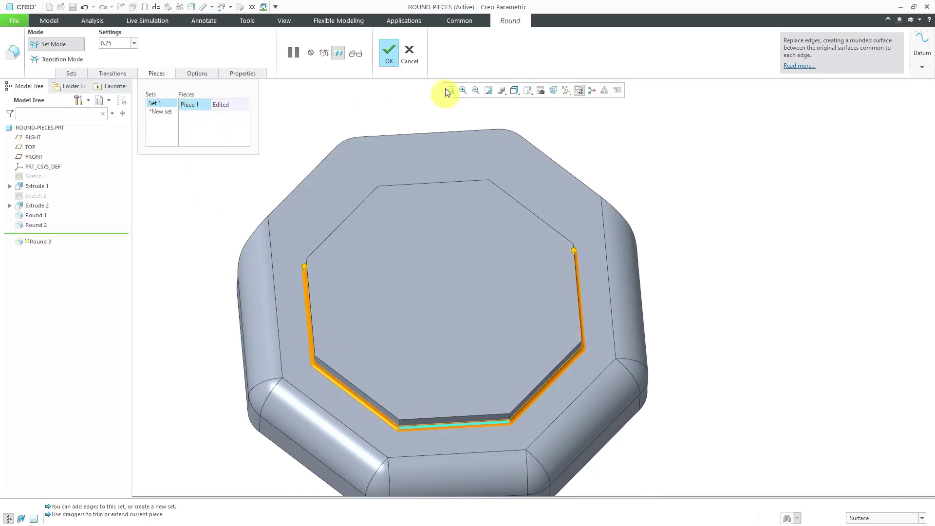
pyautogui.click(390, 59)
pyautogui.moveTo(403, 133)
pyautogui.mouseDown(button='middle')
pyautogui.moveTo(378, 108)
pyautogui.moveTo(390, 122)
pyautogui.moveTo(409, 118)
pyautogui.moveTo(400, 122)
pyautogui.mouseUp(button='middle')
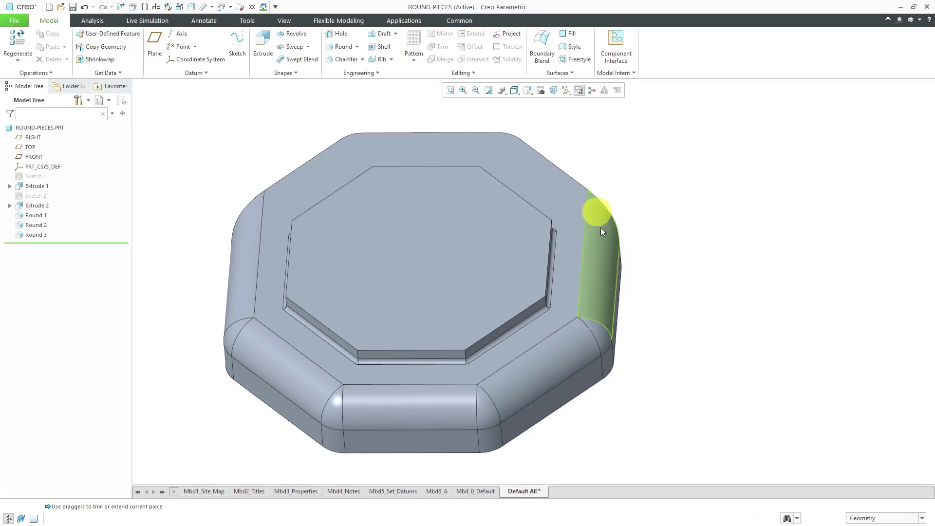
# Redefine Round 2, changing Piece 1 from Edited to Included so the 2.00 round covers the whole top edge
pyautogui.click(548, 361)
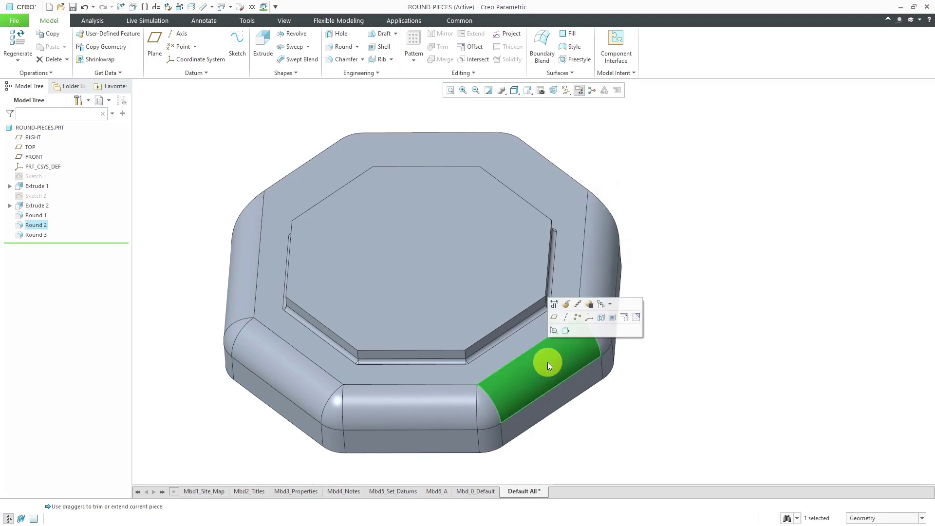
pyautogui.click(567, 306)
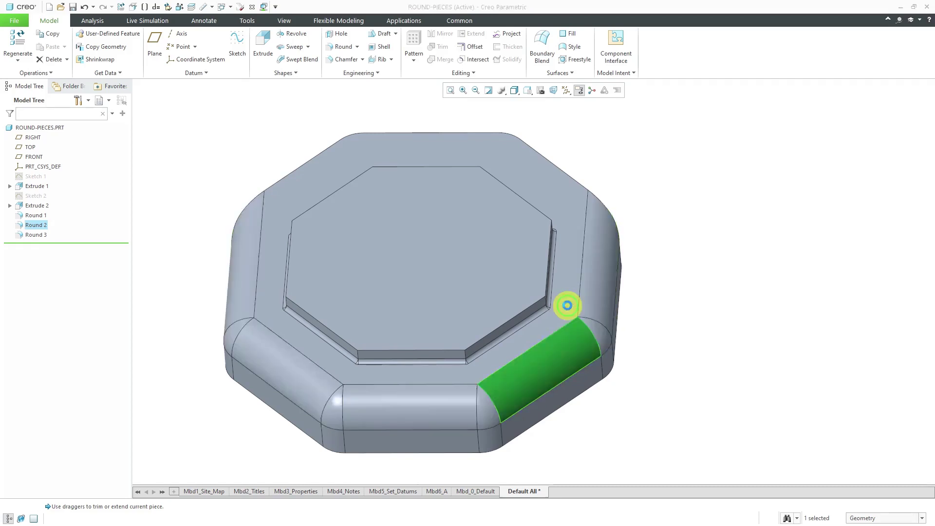
pyautogui.click(157, 74)
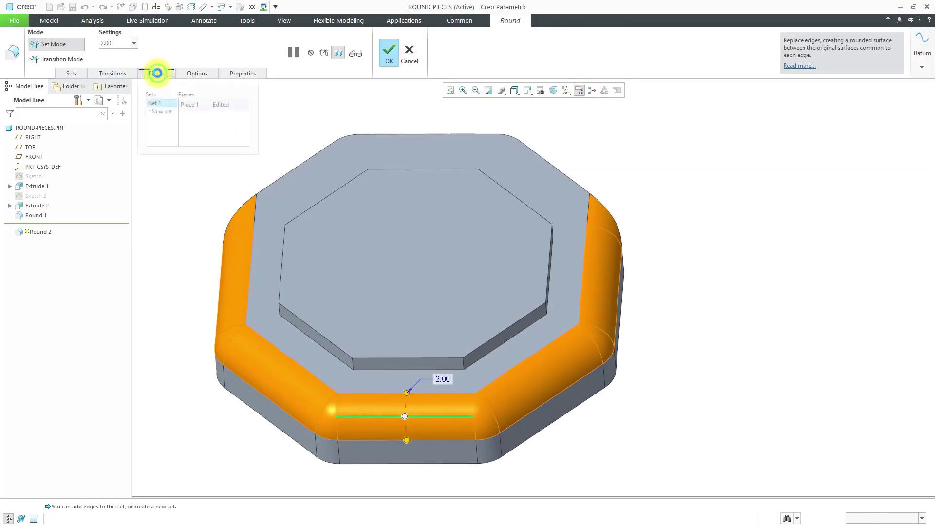
pyautogui.click(227, 106)
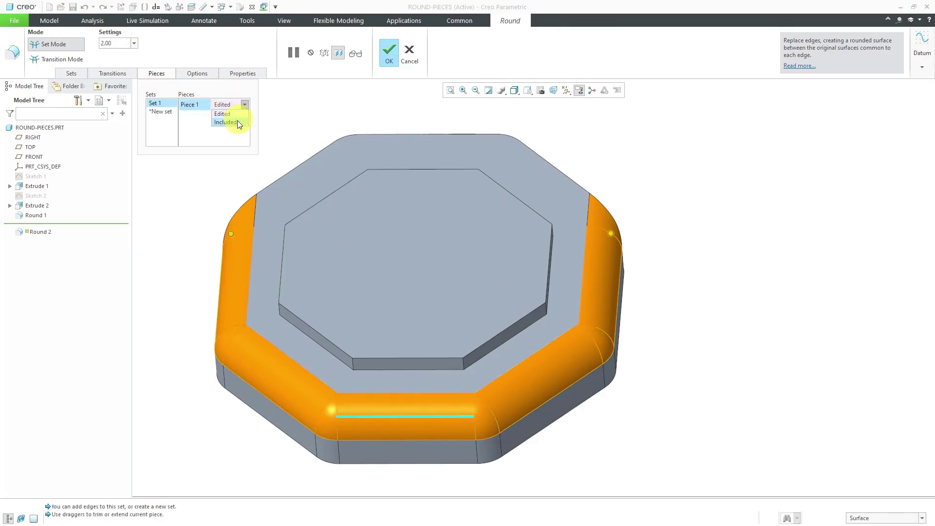
pyautogui.click(238, 122)
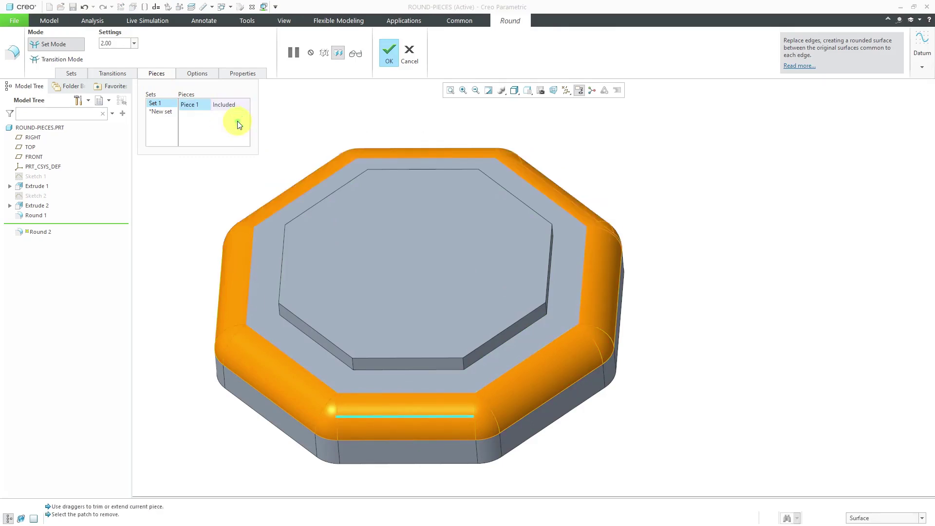
pyautogui.click(382, 57)
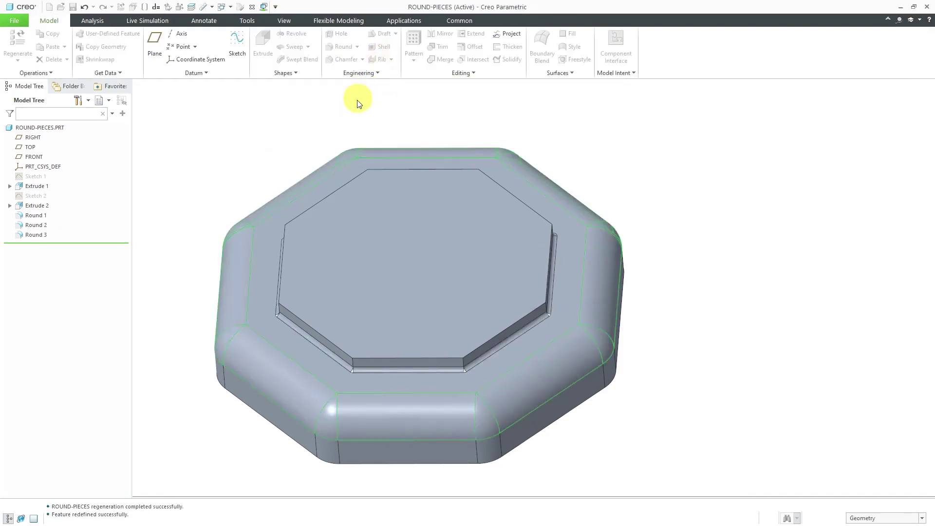
pyautogui.click(354, 109)
pyautogui.moveTo(382, 119); pyautogui.dragTo(402, 176, button='middle')
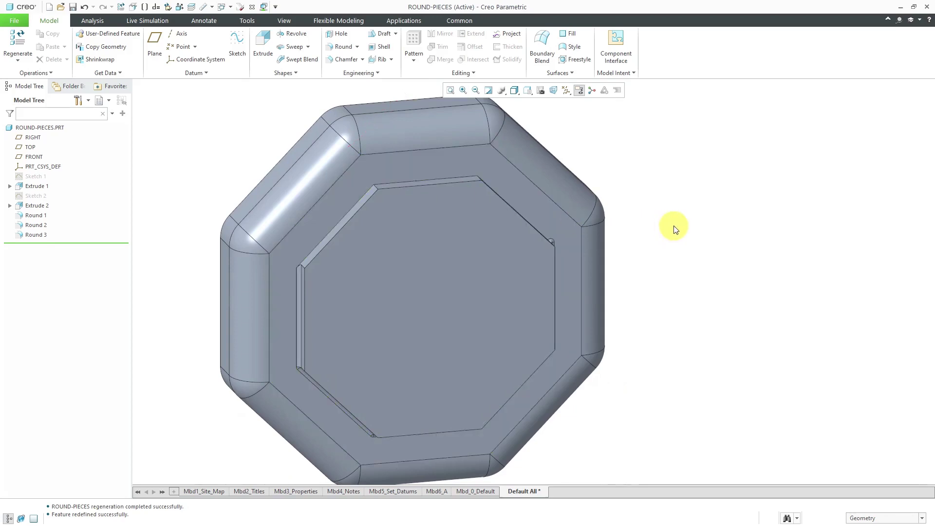